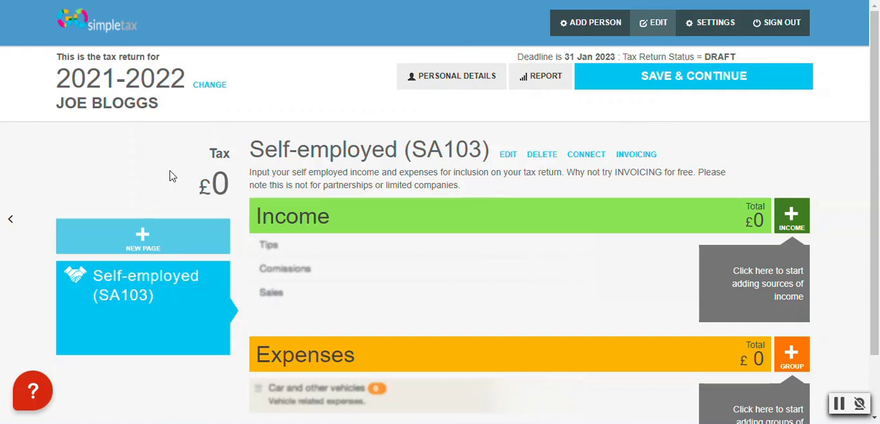
Add a new Self-employed (SA103) page to the tax return with the business name "GoSimpleTax software"
left_click(143, 236)
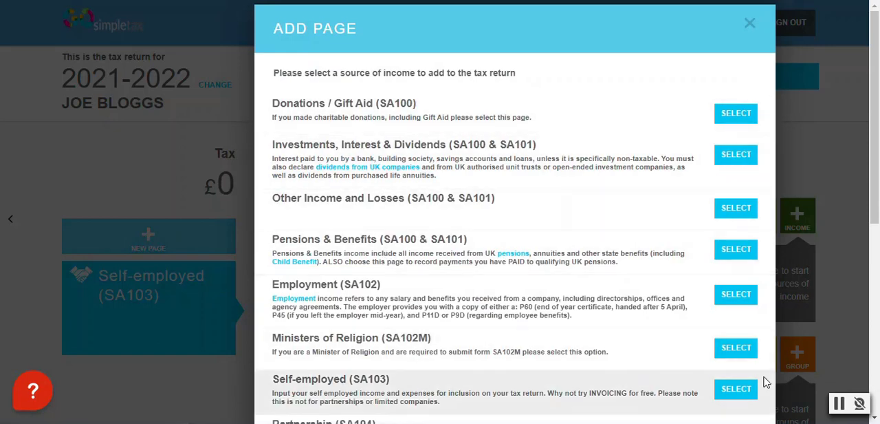
scroll(711, 382, "down", 2)
left_click(736, 262)
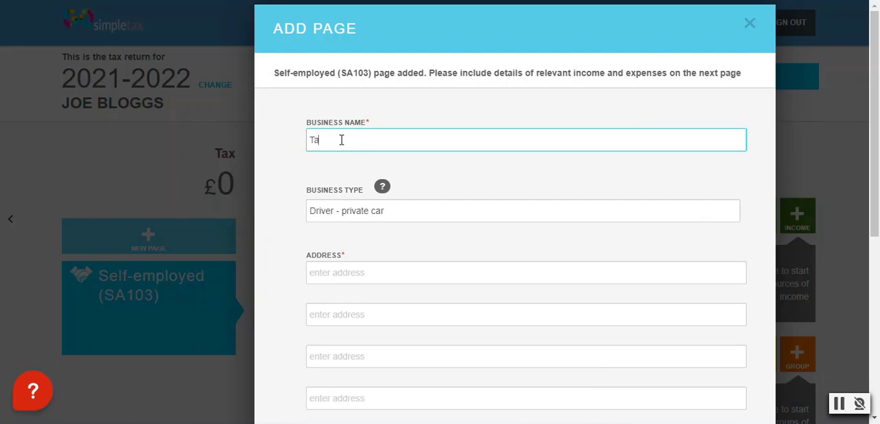
type("x software")
type("GoSimple")
Change the business type of the new self-employed page to "Other trades"
left_click(385, 209)
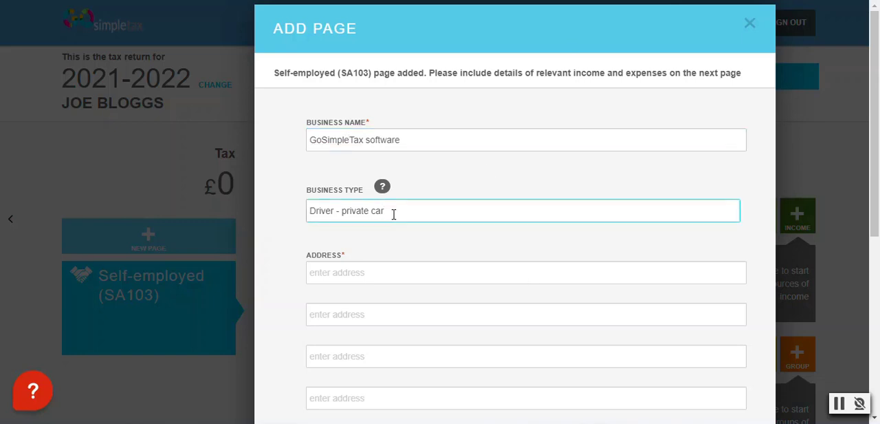
left_click_drag(395, 214, 3, 216)
type("Other")
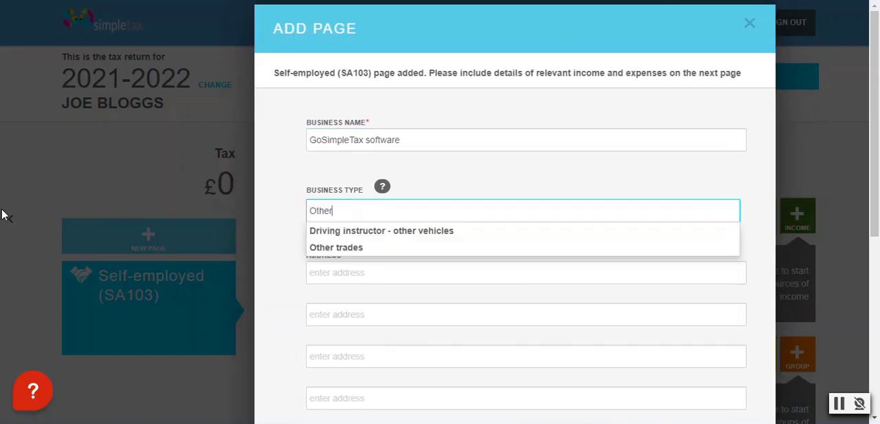
left_click(382, 249)
Set the business description to "Tax software" and answer No to the question about driving a taxi or making deliveries
scroll(350, 240, "down", 2)
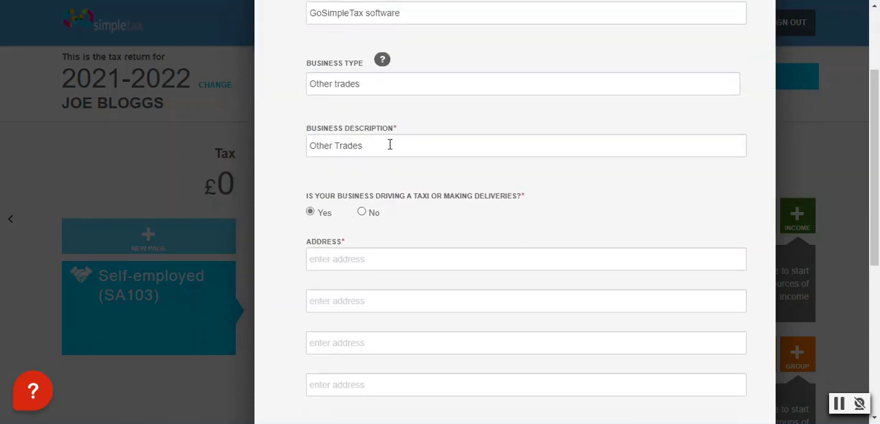
triple_click(390, 148)
type("Tax")
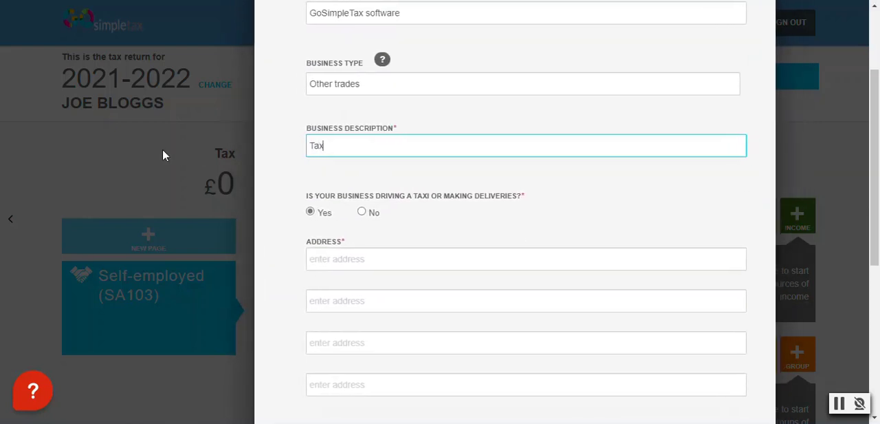
type(" sfo")
type("tware")
scroll(431, 141, "down", 1)
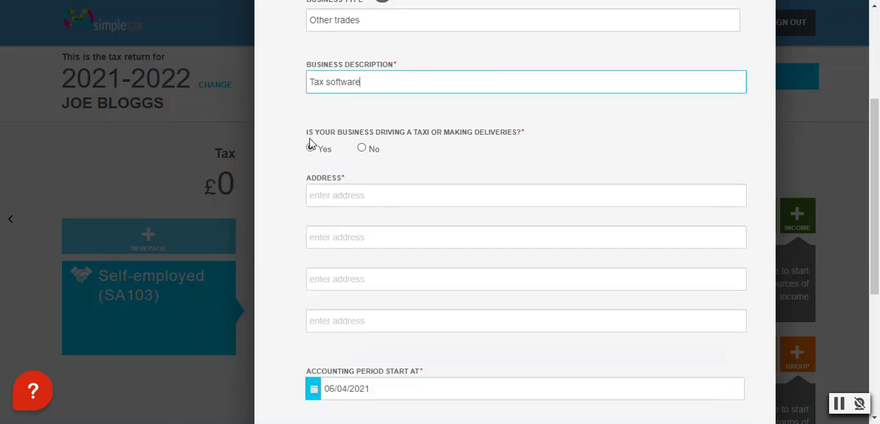
left_click(362, 149)
Fill in the business address with "Address lines 1", "Address lines 2" and "Address lines 3", and enter the postcode in the fourth line
scroll(364, 165, "down", 1)
left_click(370, 134)
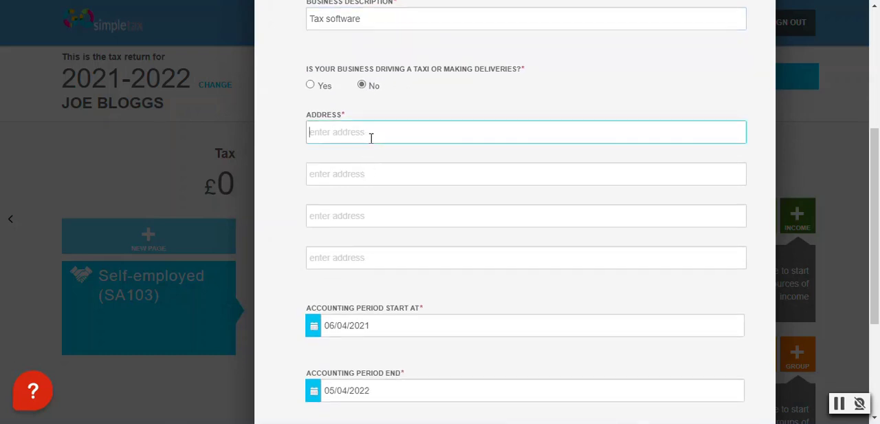
type("Address")
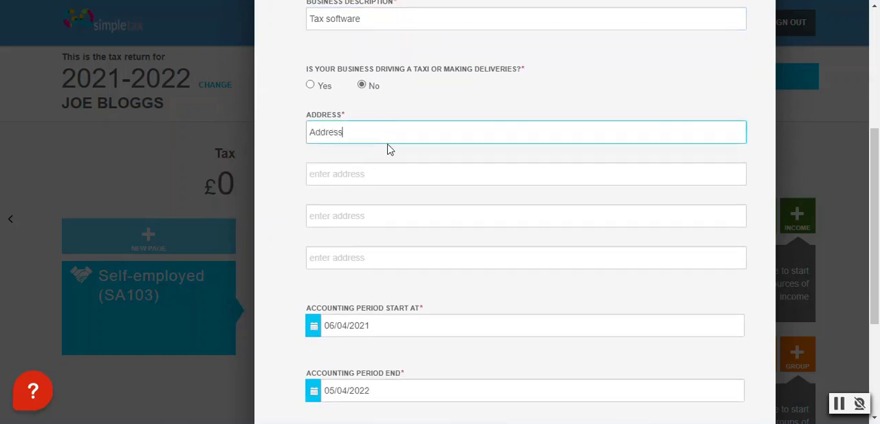
type(" lines 1")
key("Tab")
type("Addres")
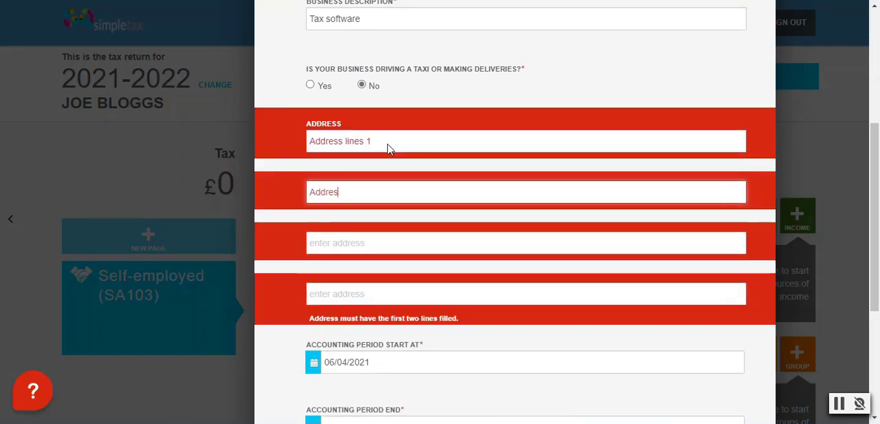
type("s lines 2")
key("Tab")
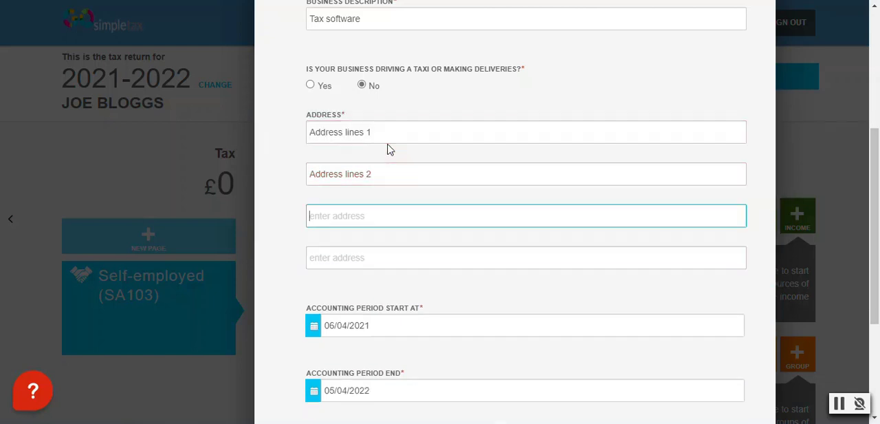
type("Address lines 3")
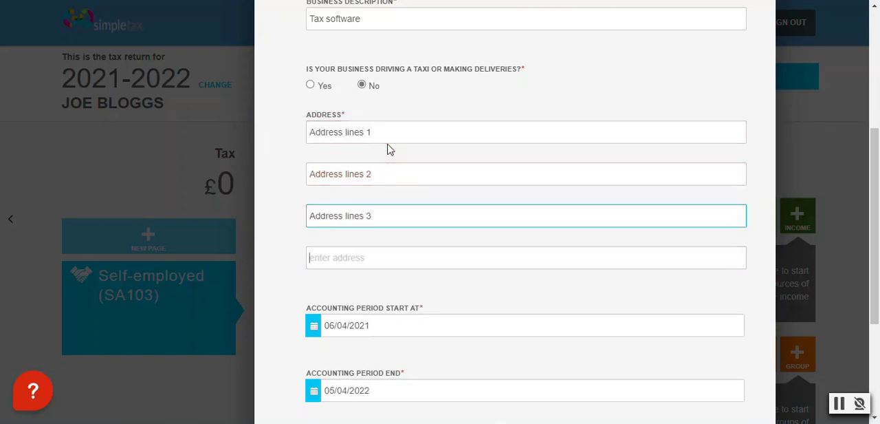
scroll(502, 316, "down", 3)
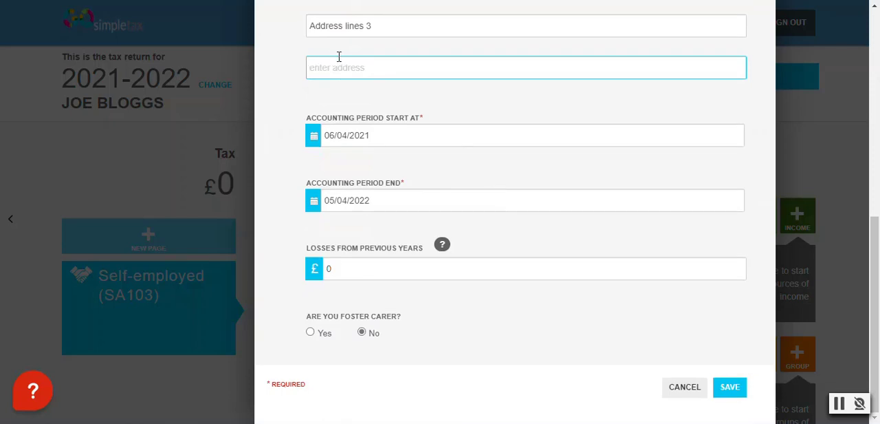
type("PO53 4AS")
Check the accounting period dates and save the new self-employed page
left_click(462, 102)
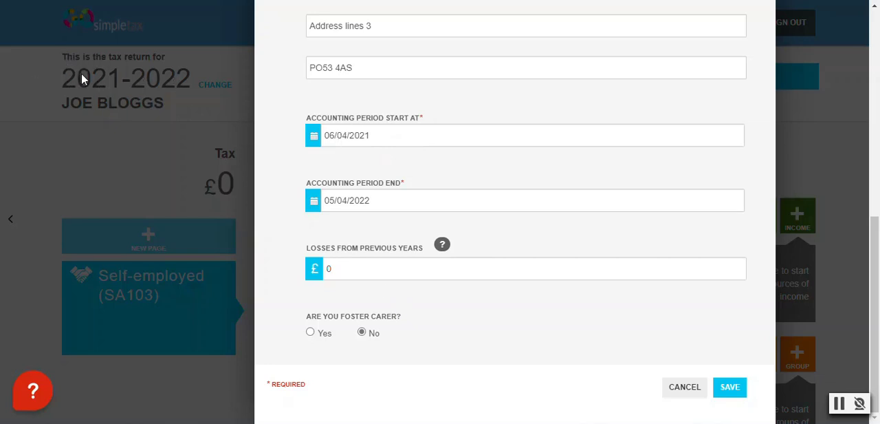
double_click(397, 200)
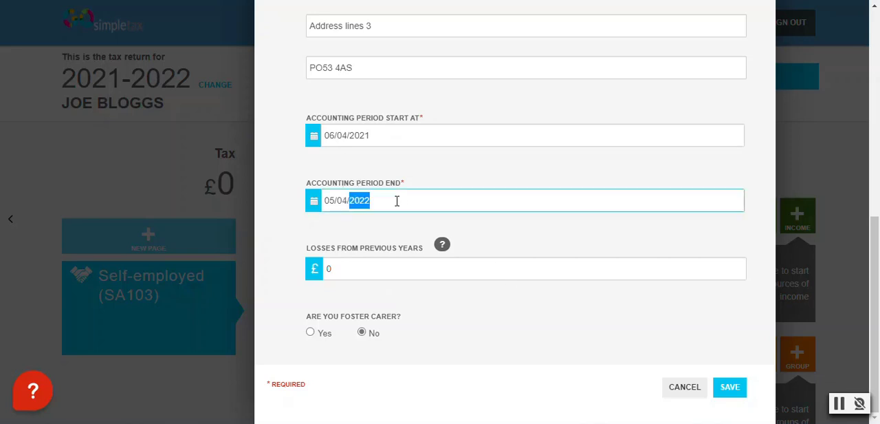
left_click(376, 201)
left_click(727, 387)
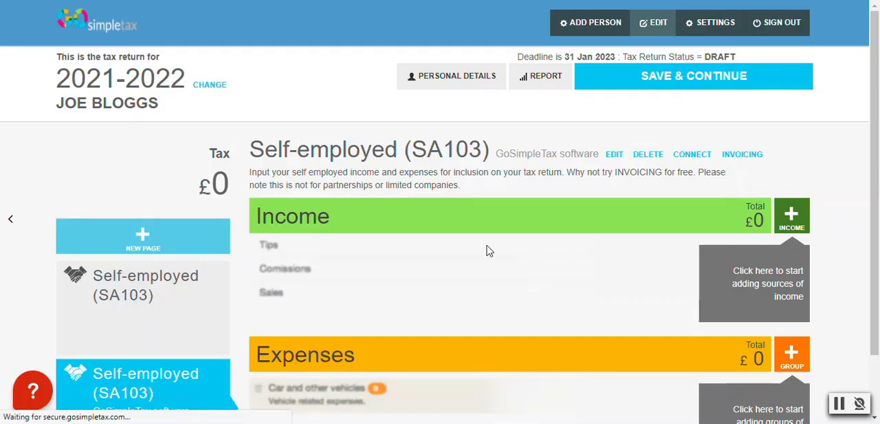
Open the business details of the GoSimpleTax software self-employed page for editing
scroll(138, 52, "down", 2)
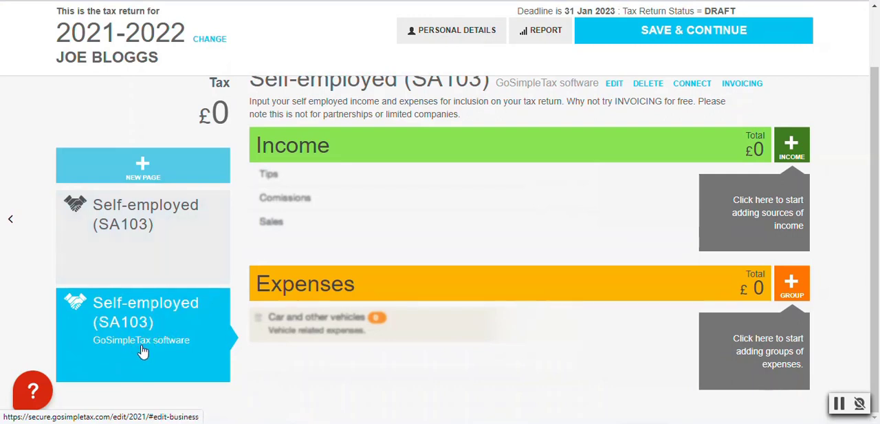
left_click(142, 352)
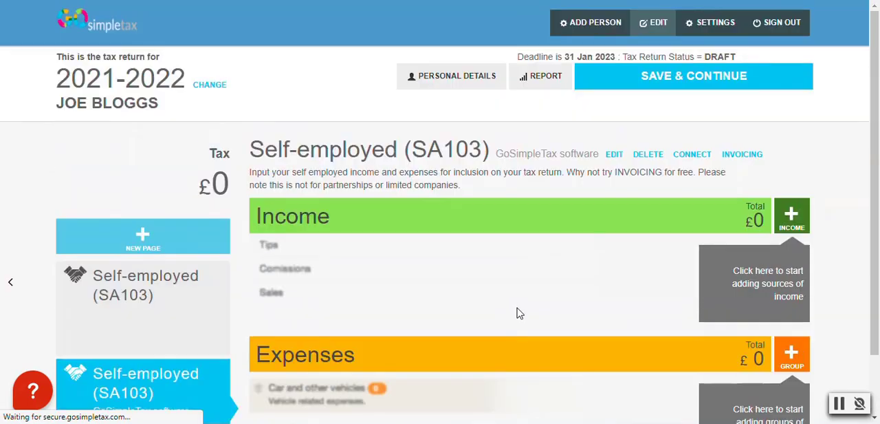
left_click(614, 154)
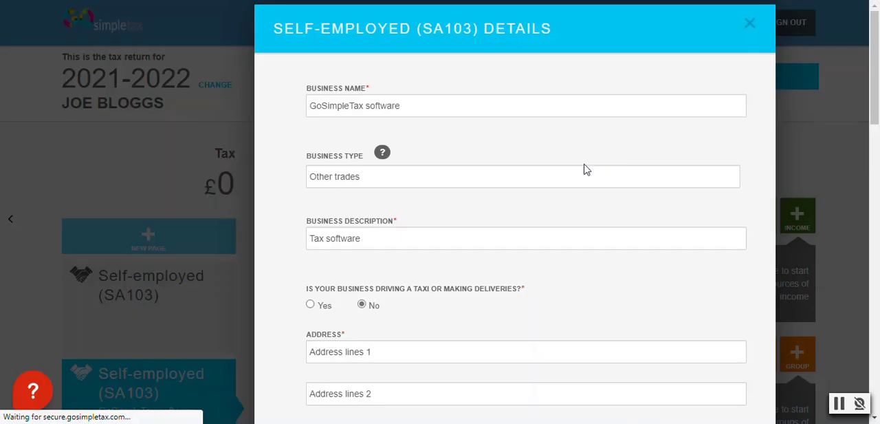
Review the additional business questions, answer Yes to summarising SA103S expenses in box 20, and save the details
scroll(484, 177, "down", 2)
scroll(443, 173, "down", 10)
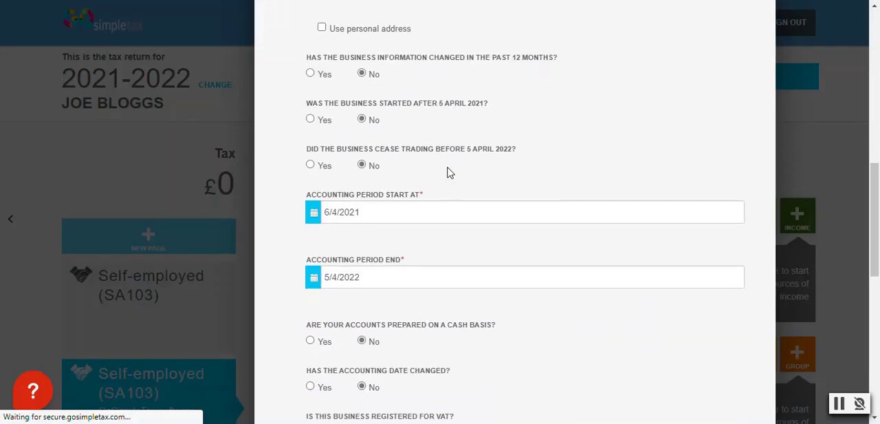
scroll(447, 172, "down", 1)
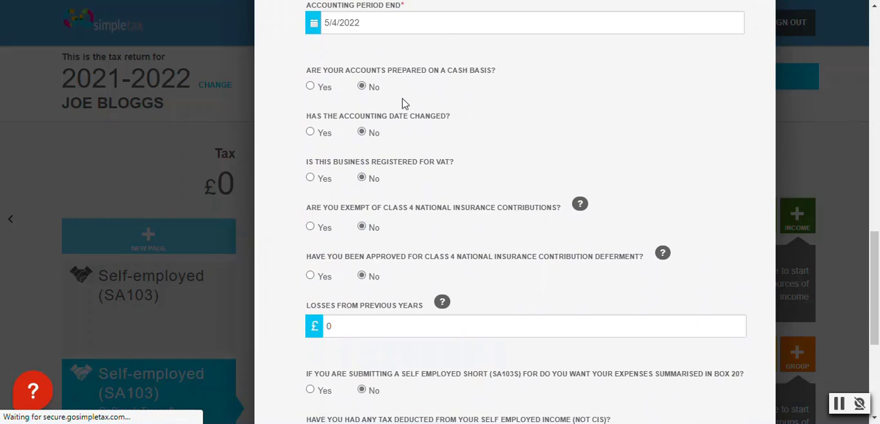
scroll(406, 102, "up", 2)
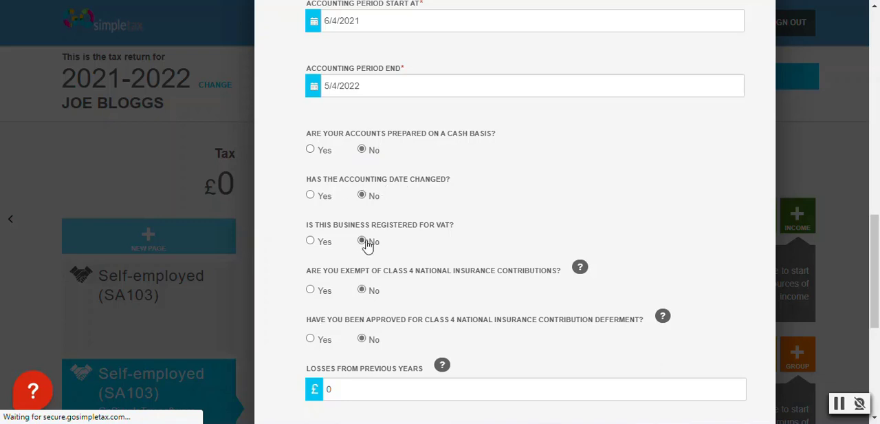
scroll(392, 234, "down", 2)
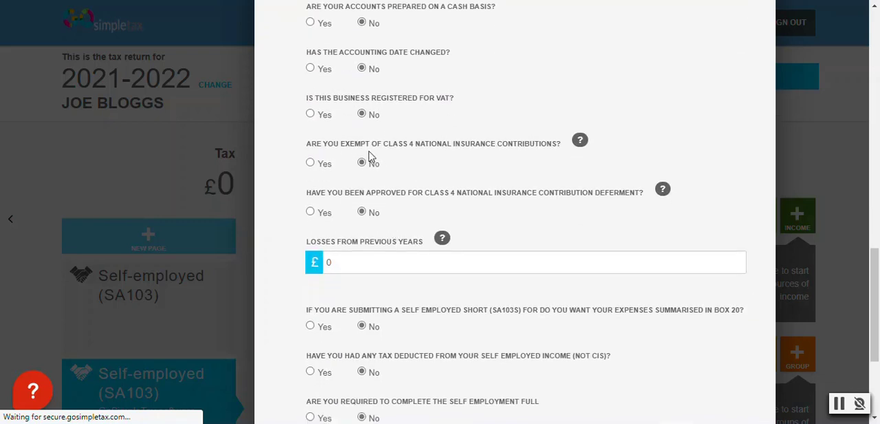
scroll(454, 149, "down", 1)
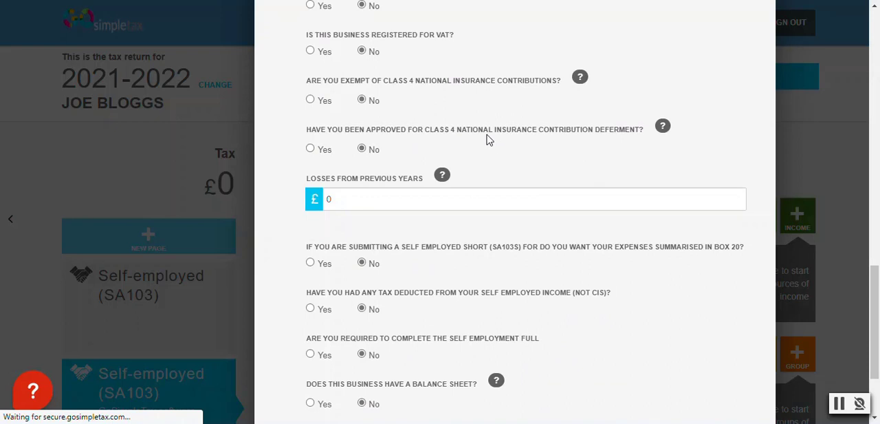
scroll(490, 140, "down", 1)
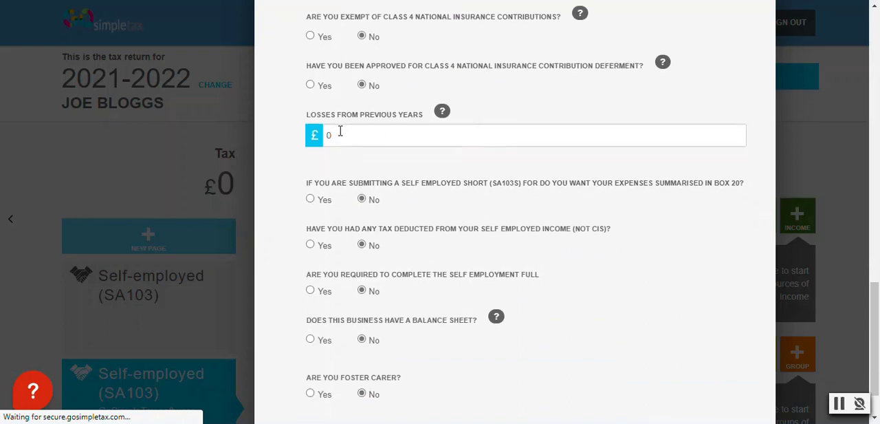
scroll(342, 134, "down", 1)
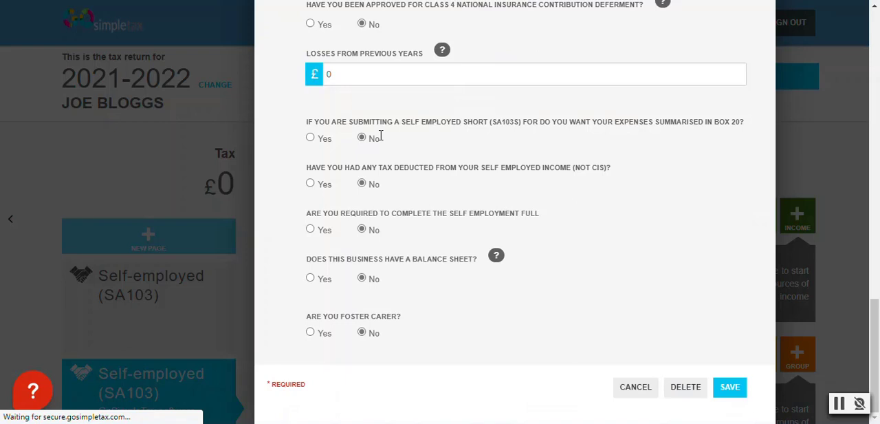
left_click(311, 137)
left_click(730, 388)
Start a new income entry for the GoSimpleTax software business in the Sales category
scroll(393, 122, "down", 2)
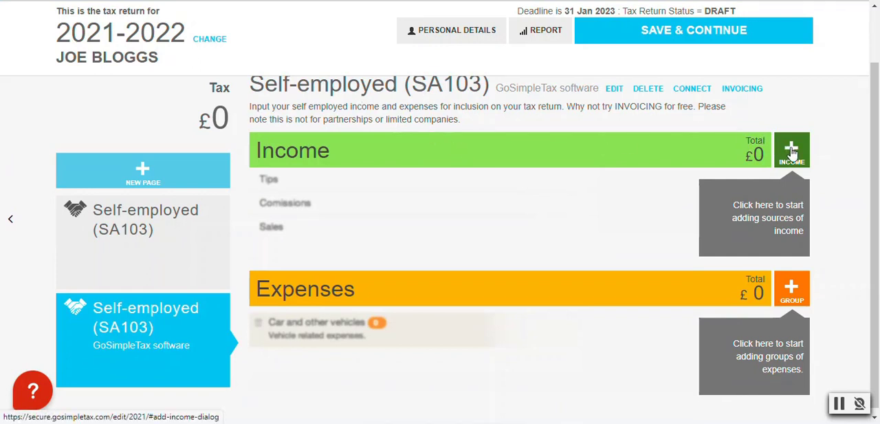
left_click(791, 151)
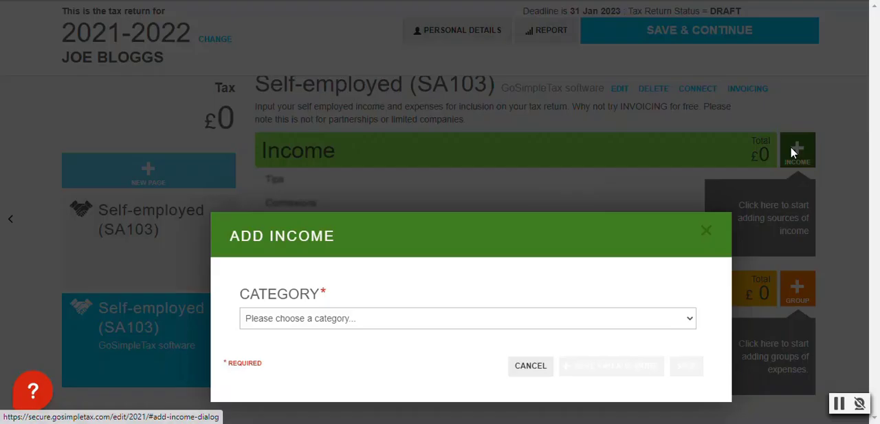
left_click(528, 317)
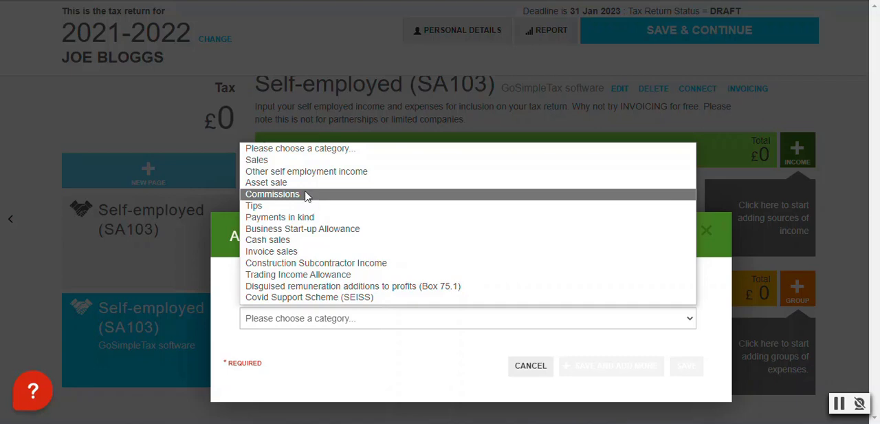
left_click(284, 161)
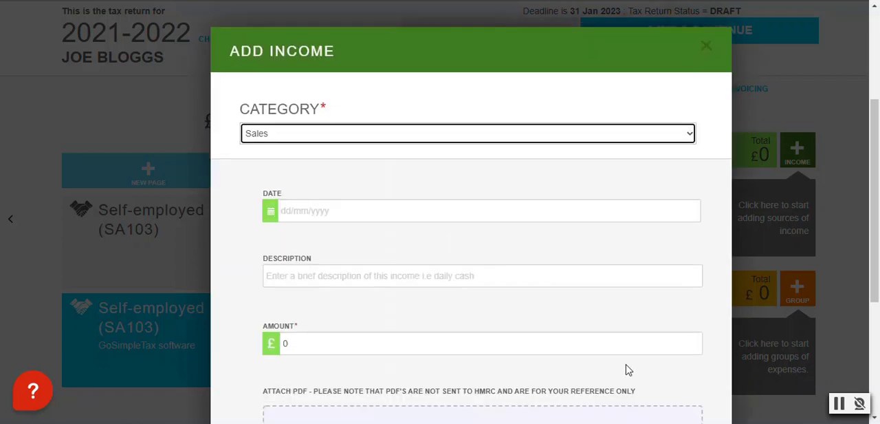
Set the income entry's amount to £24000 and its description to "Sales"
scroll(347, 25, "down", 1)
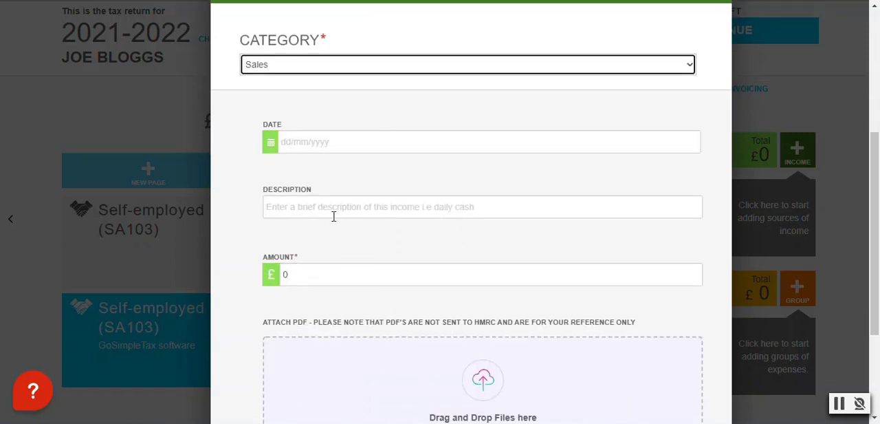
left_click(317, 275)
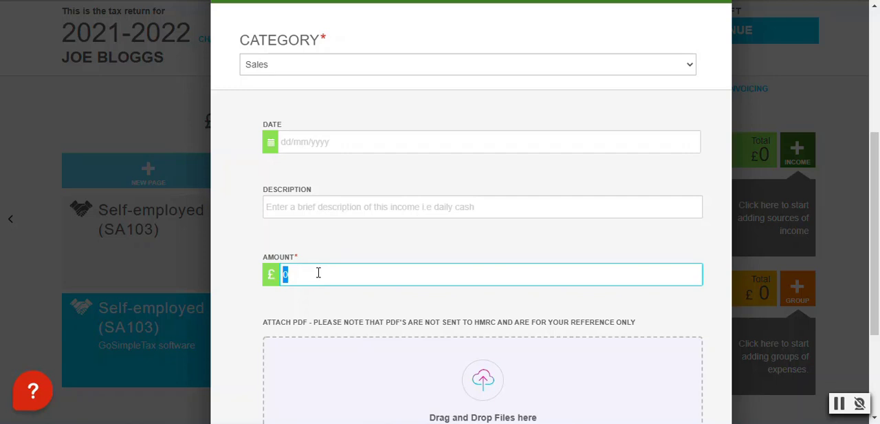
type("24000")
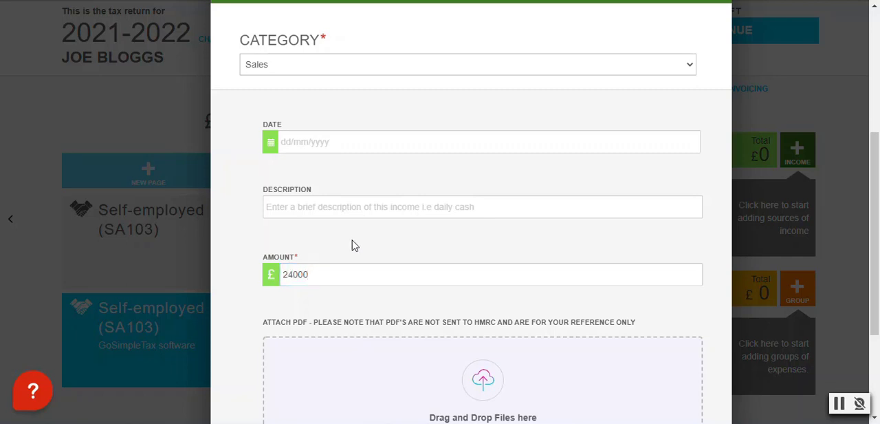
left_click(322, 214)
type("Sales")
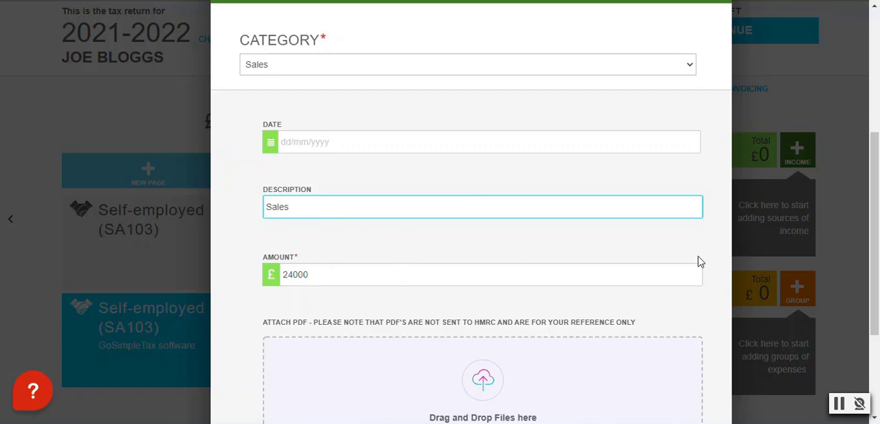
scroll(315, 138, "down", 1)
scroll(524, 281, "down", 2)
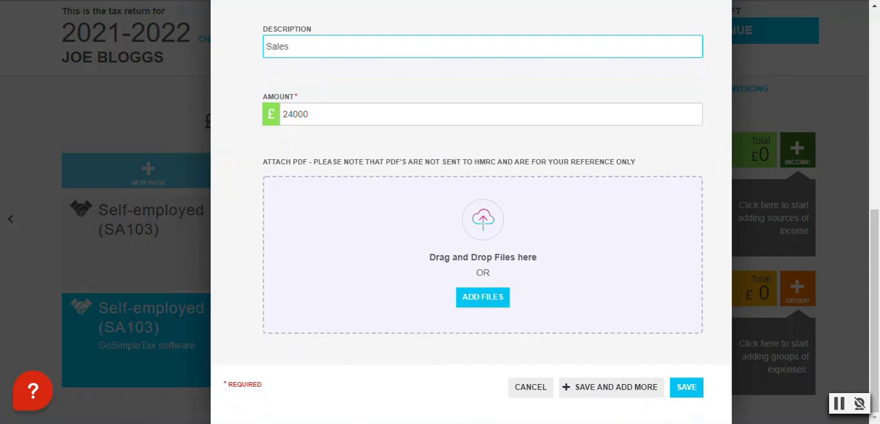
Save the Sales income entry for the GoSimpleTax software business
left_click(686, 389)
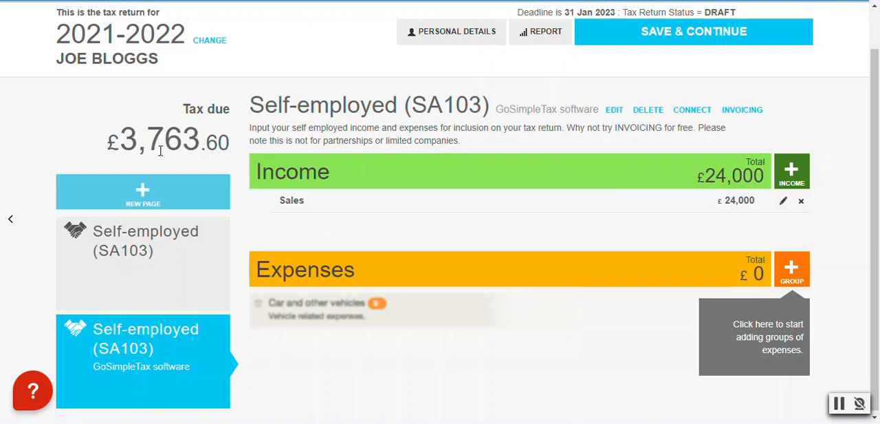
scroll(160, 150, "up", 1)
scroll(715, 215, "down", 1)
Select the expense groups for car, van and travel; rent, rates, power and insurance; accountancy and legal fees; and phone, stationery and office costs
left_click(792, 267)
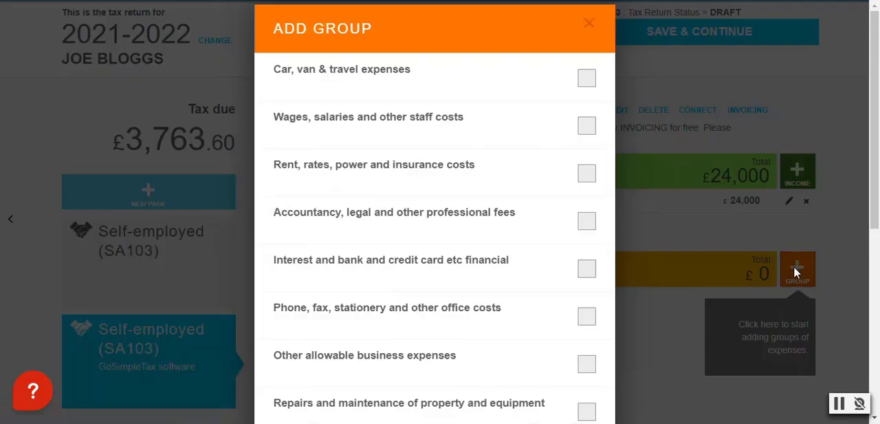
scroll(348, 74, "down", 1)
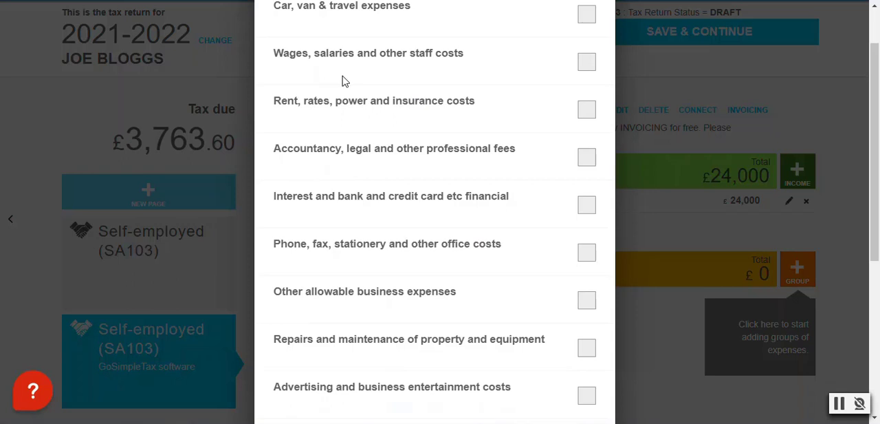
scroll(371, 86, "up", 1)
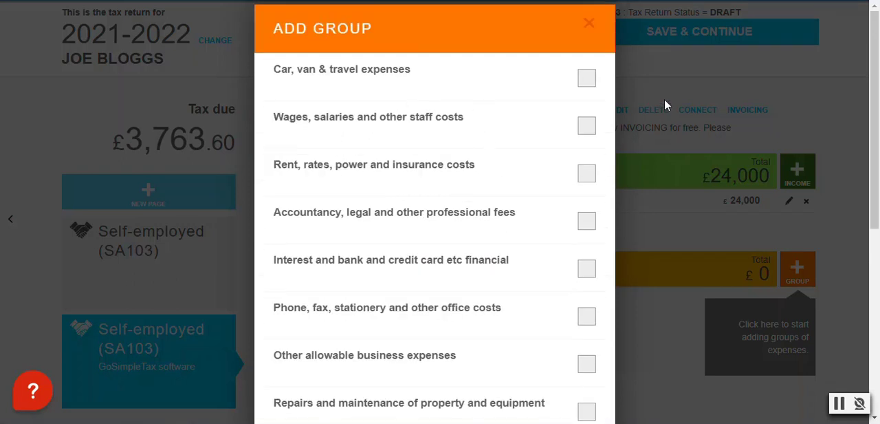
left_click(586, 80)
scroll(328, 76, "down", 2)
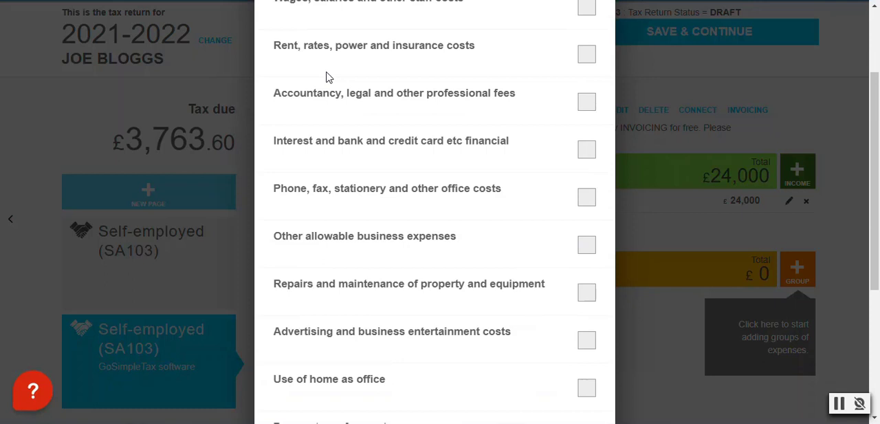
left_click(587, 46)
left_click(587, 93)
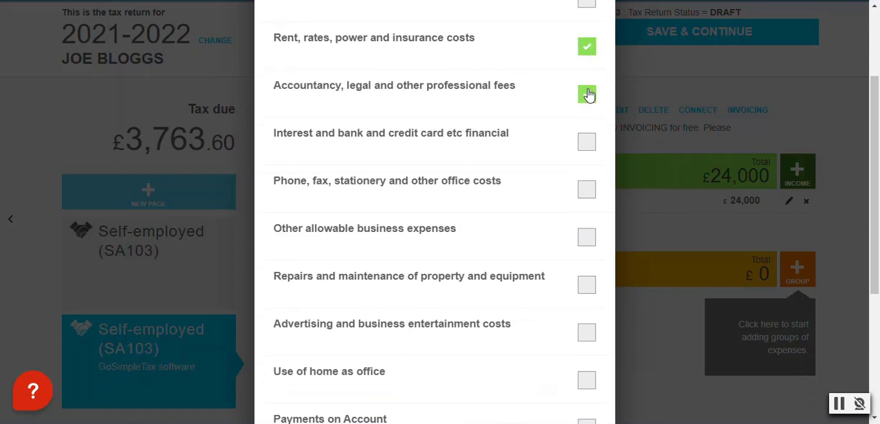
left_click(586, 190)
Include the Other allowable business expenses group and save the selected expense groups
scroll(483, 152, "down", 2)
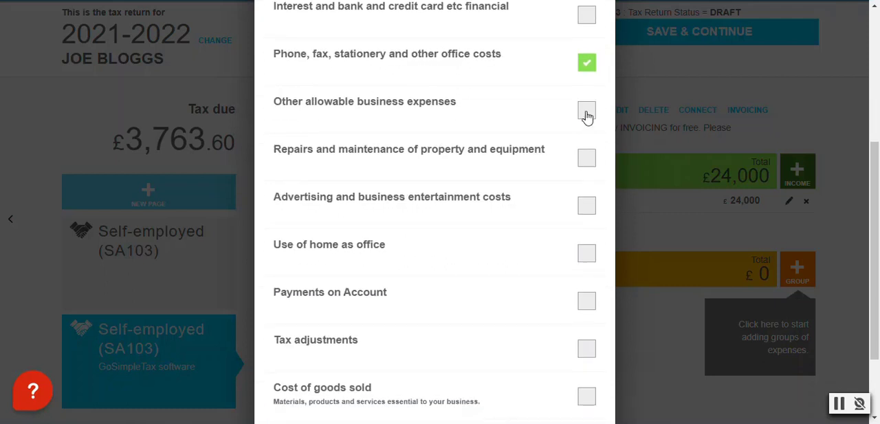
left_click(586, 111)
scroll(562, 291, "down", 1)
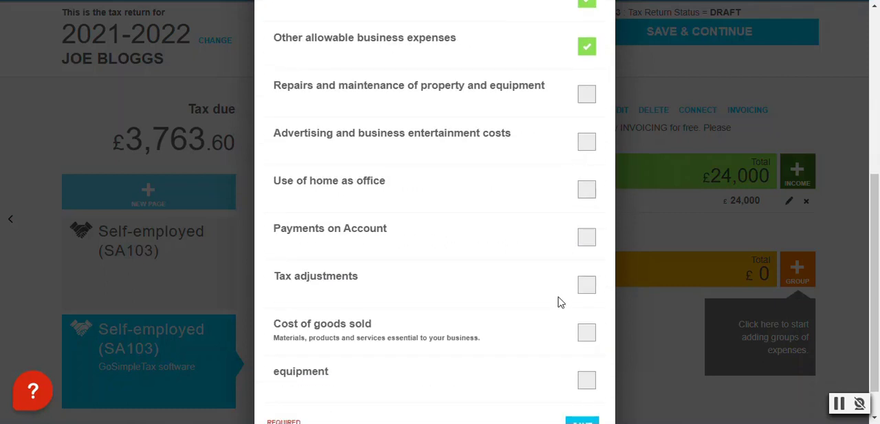
scroll(562, 299, "down", 1)
left_click(579, 392)
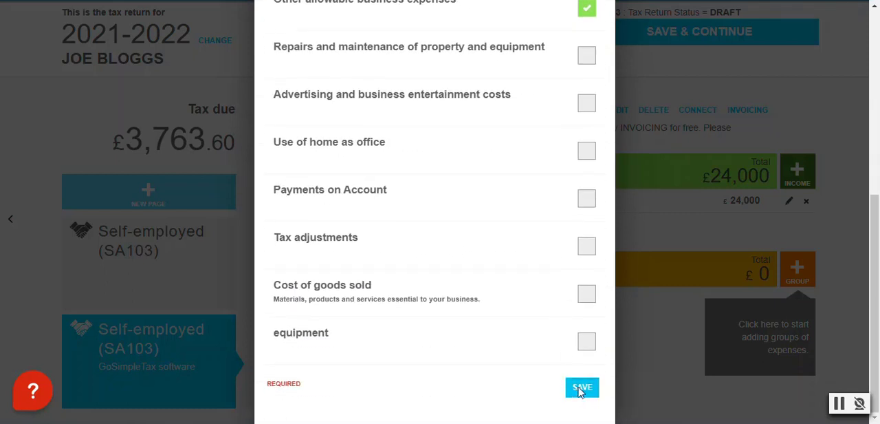
Start a new expense under Car, van & travel expenses in the Fuel category
scroll(593, 194, "down", 4)
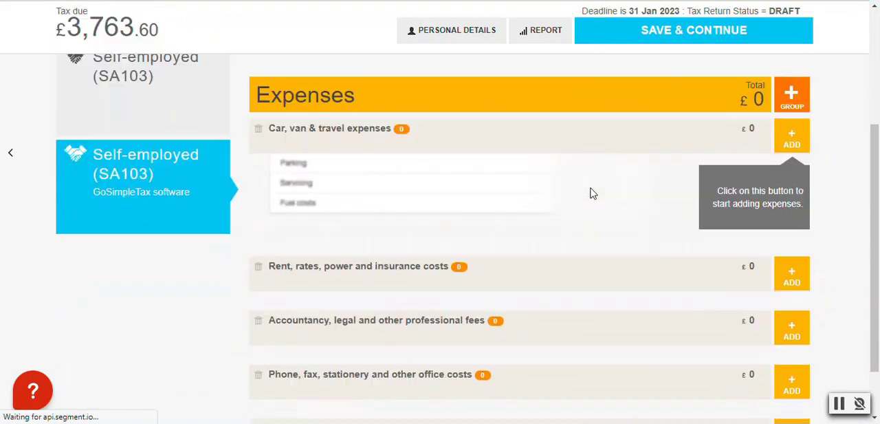
scroll(585, 176, "up", 1)
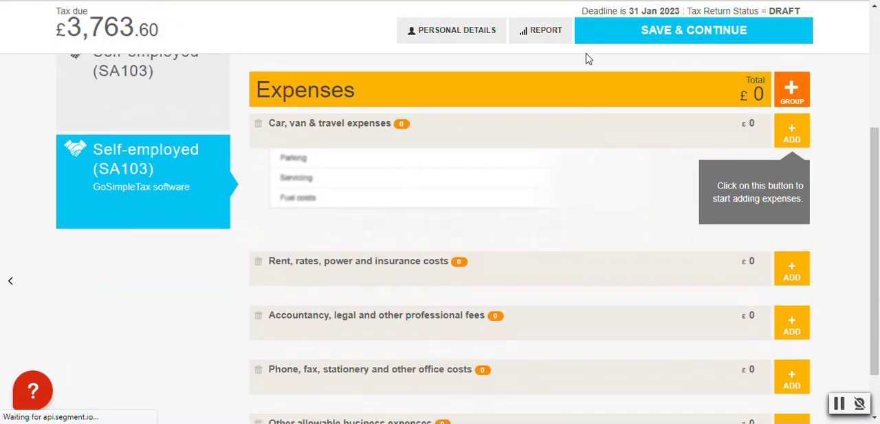
scroll(548, 162, "down", 1)
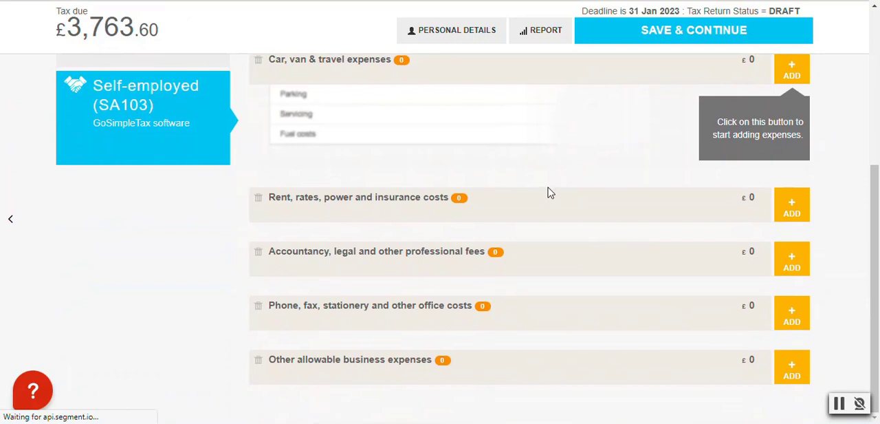
scroll(548, 193, "up", 1)
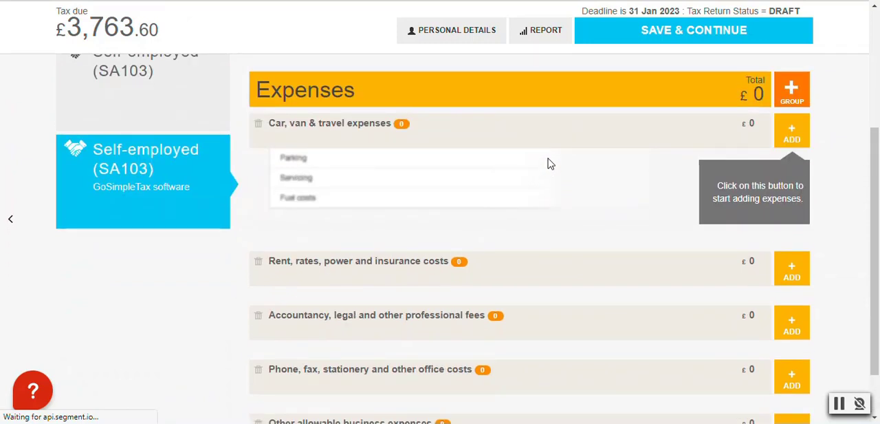
left_click(793, 131)
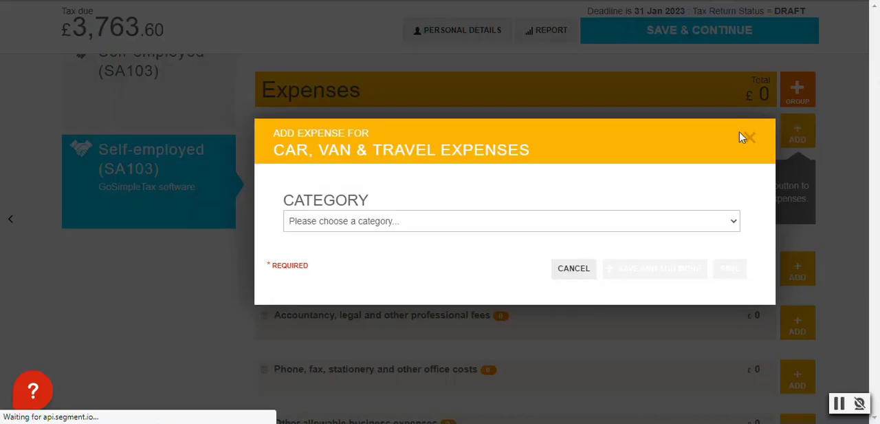
left_click(334, 224)
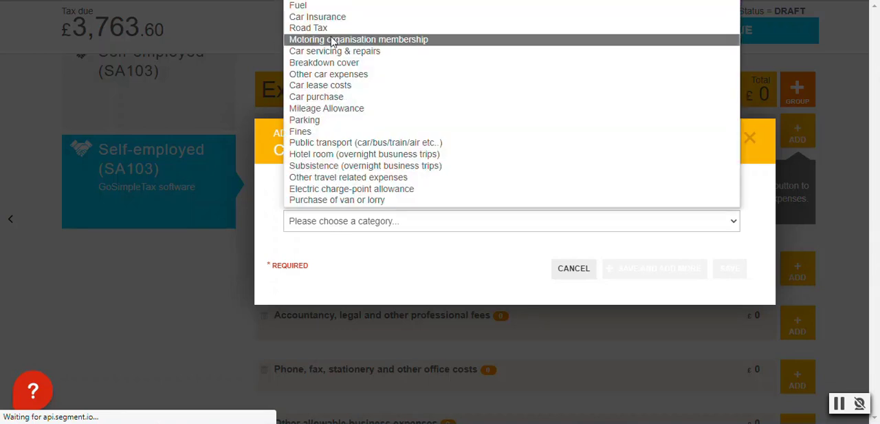
left_click(315, 7)
scroll(385, 252, "down", 1)
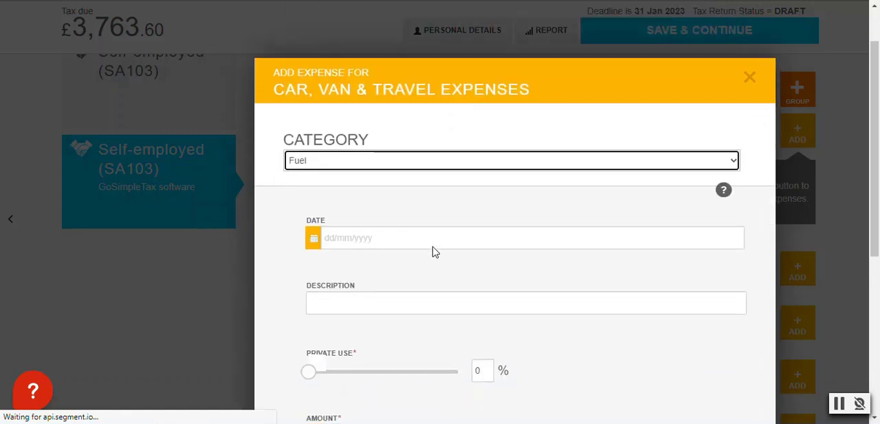
Describe the fuel expense as "Fuel" and set its amount to £3000
left_click(389, 299)
type("F")
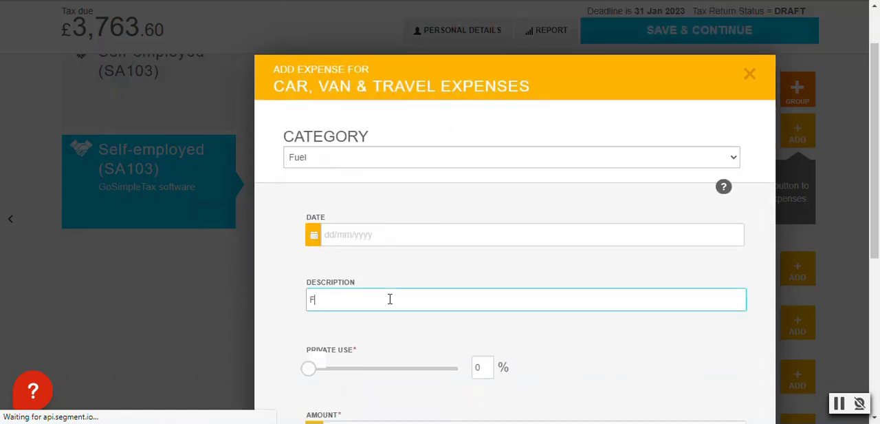
type("uel")
scroll(417, 287, "down", 3)
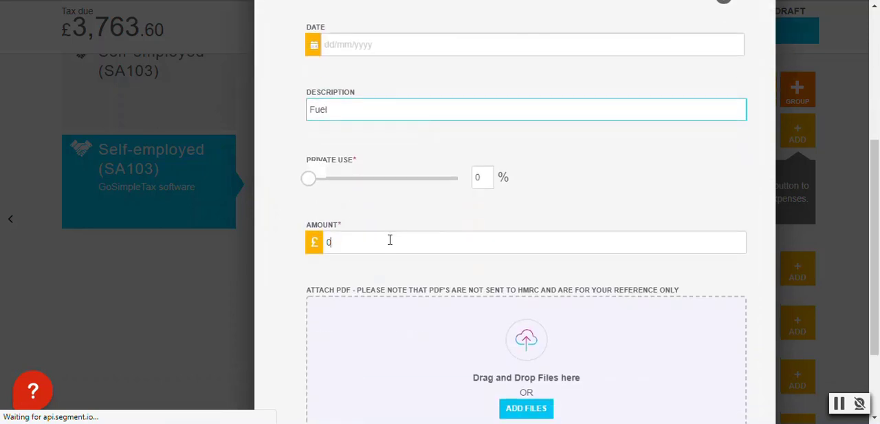
left_click(389, 239)
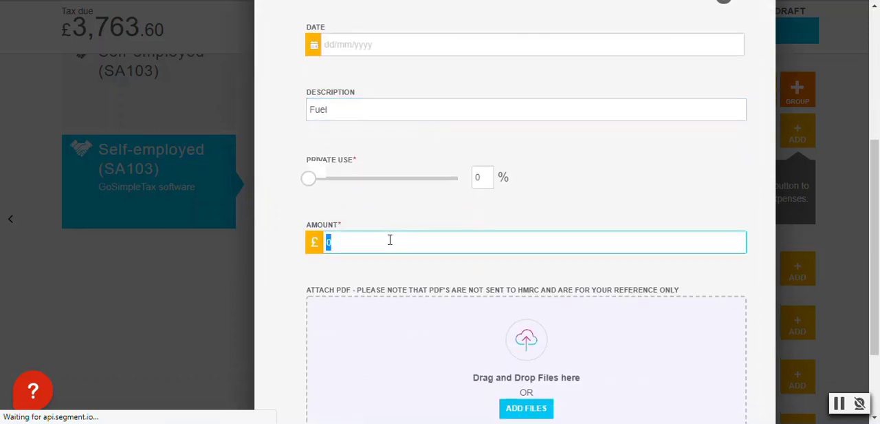
type("3000")
Extend the fuel expense's description to "Fuel - business only" and save the expense
scroll(389, 239, "up", 1)
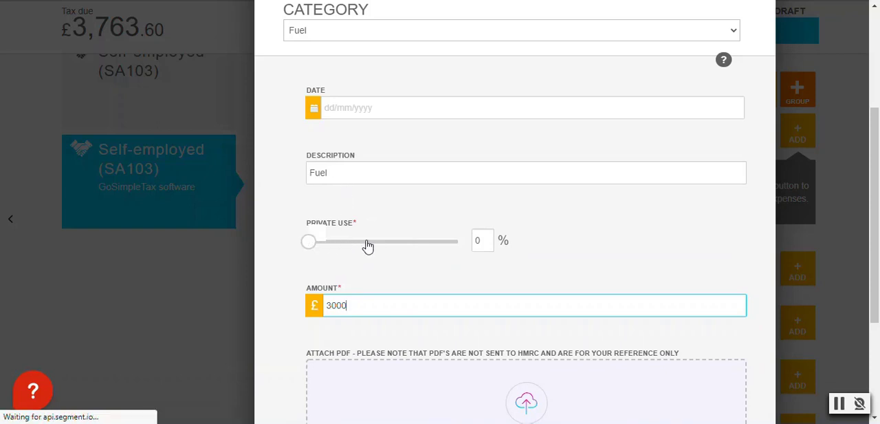
left_click(366, 173)
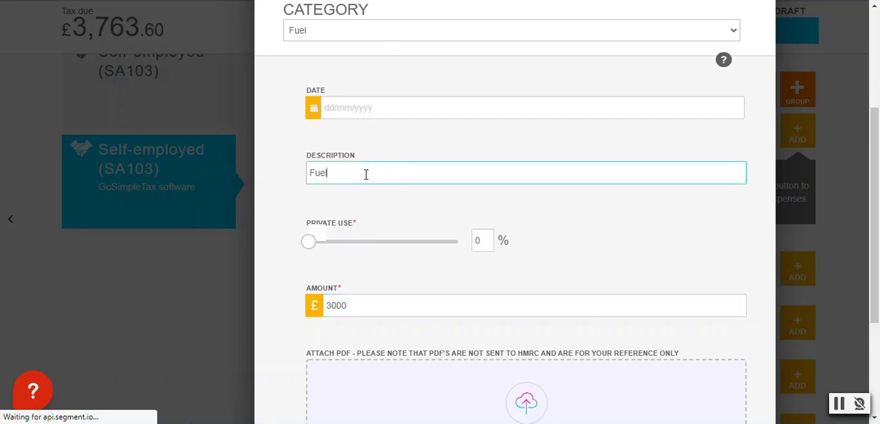
type("- business only")
scroll(519, 310, "up", 1)
scroll(516, 310, "up", 1)
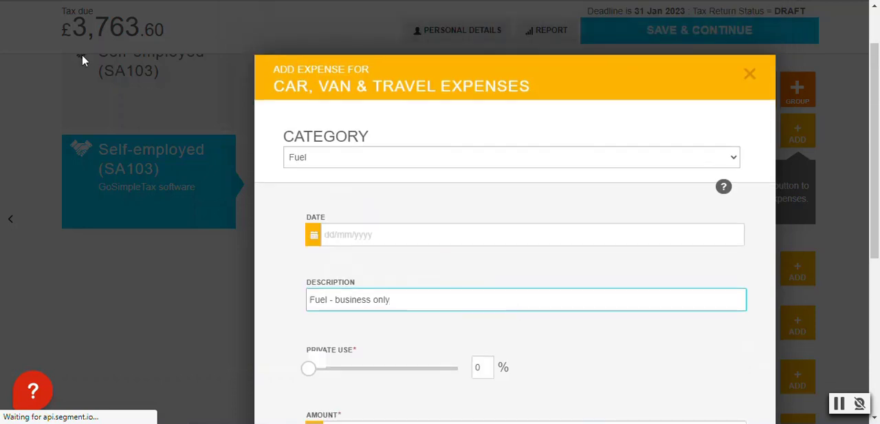
scroll(473, 142, "down", 5)
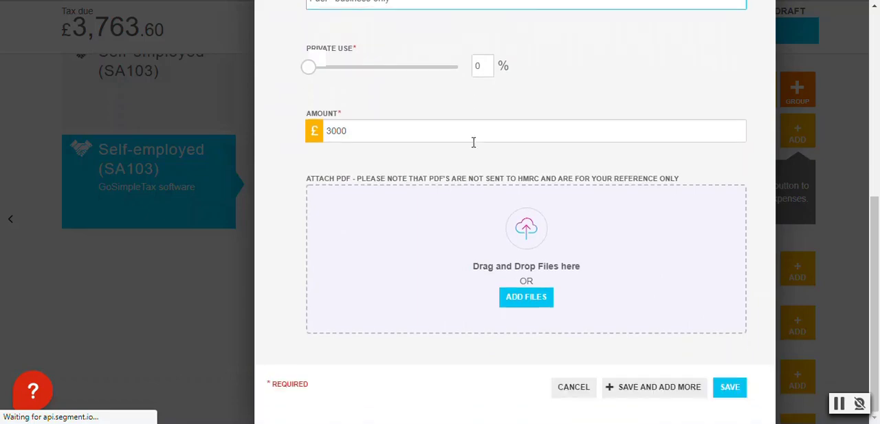
left_click(733, 389)
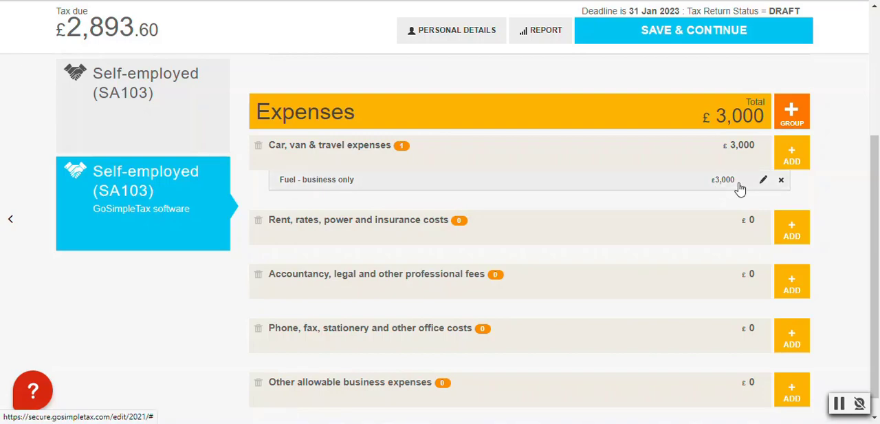
Start another Car, van & travel expense in the Car Insurance category, described as "Car insurance - business only"
left_click(791, 155)
left_click(379, 220)
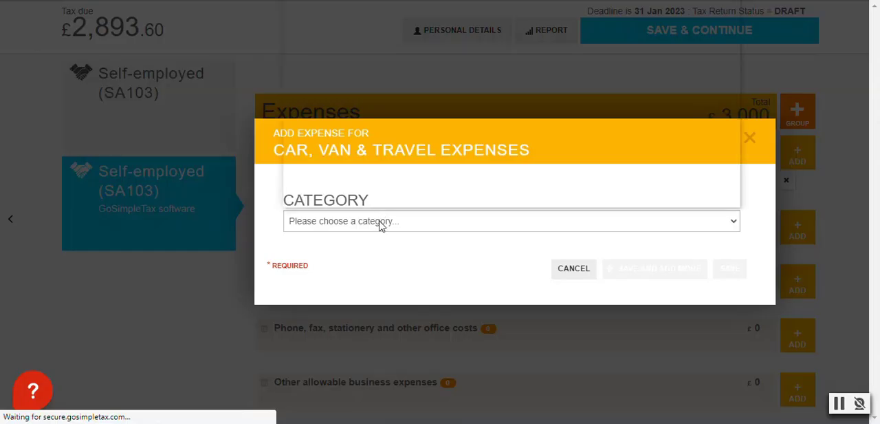
left_click(347, 19)
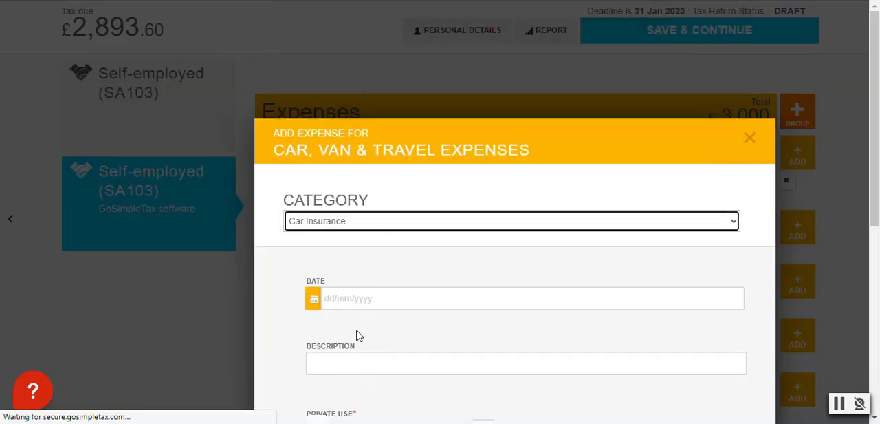
scroll(359, 334, "down", 2)
left_click(350, 233)
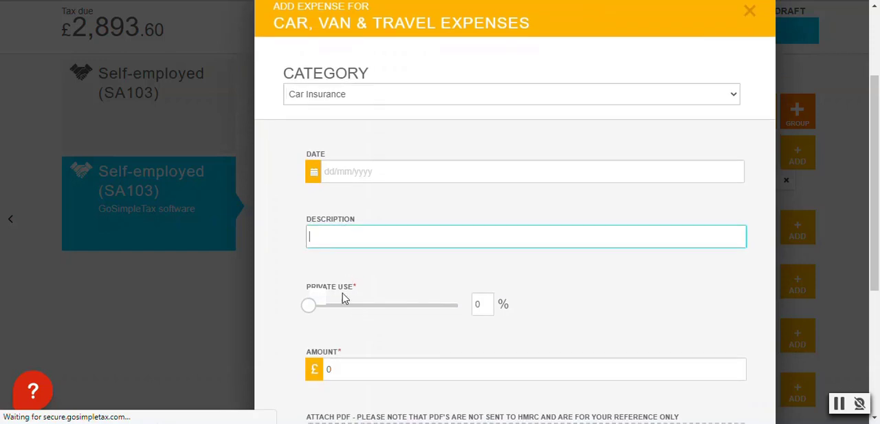
type("Car insurance")
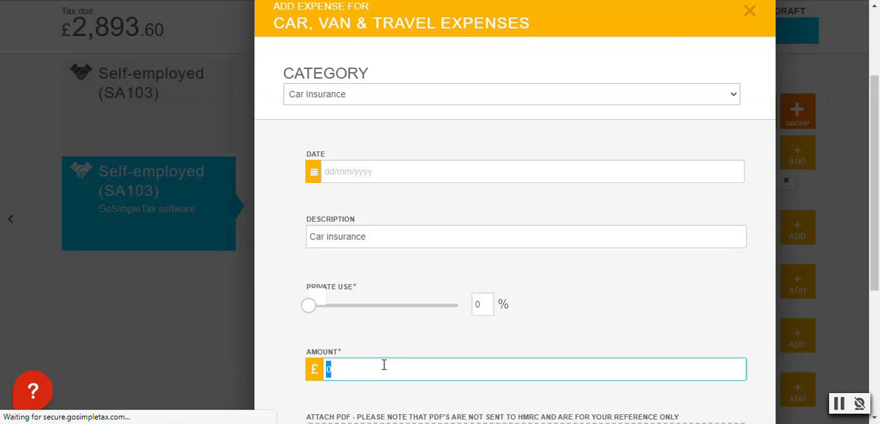
left_click(404, 235)
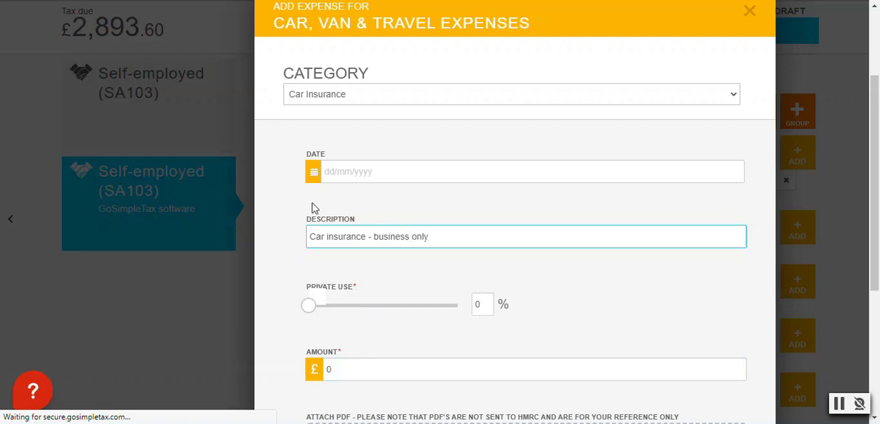
Set the car insurance expense's amount to £1000 and save it
scroll(311, 207, "down", 3)
left_click(363, 177)
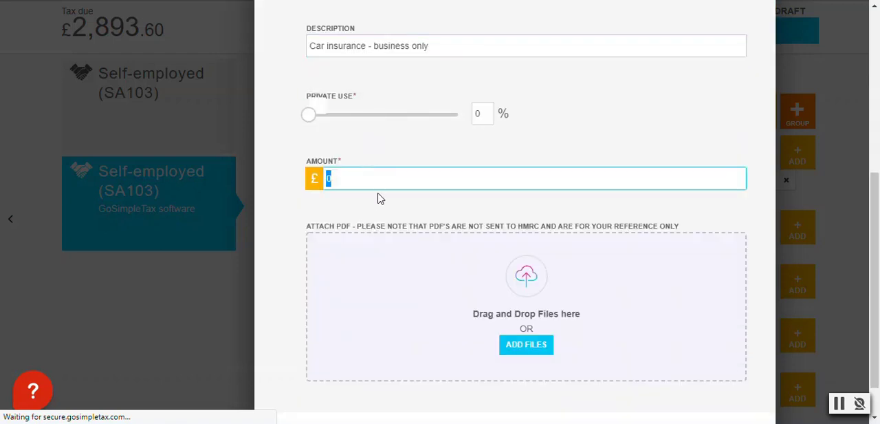
type("1000")
scroll(694, 222, "down", 1)
left_click(723, 387)
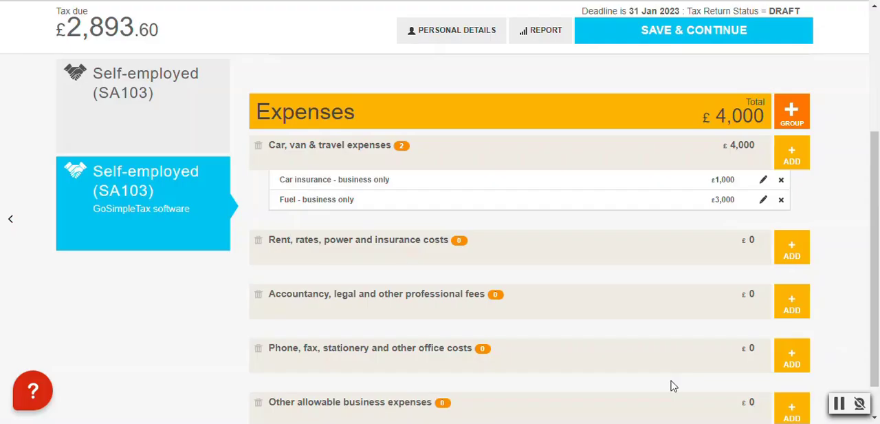
Start another Car, van & travel expense in the Road Tax category
scroll(319, 89, "up", 1)
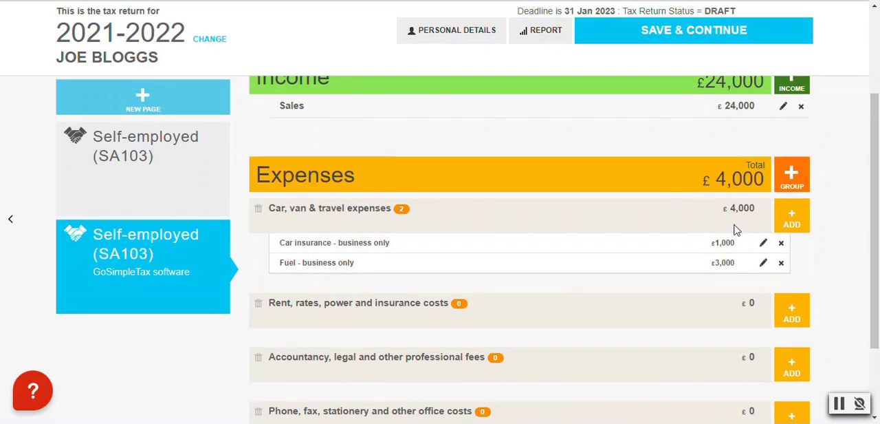
left_click(788, 224)
left_click(411, 225)
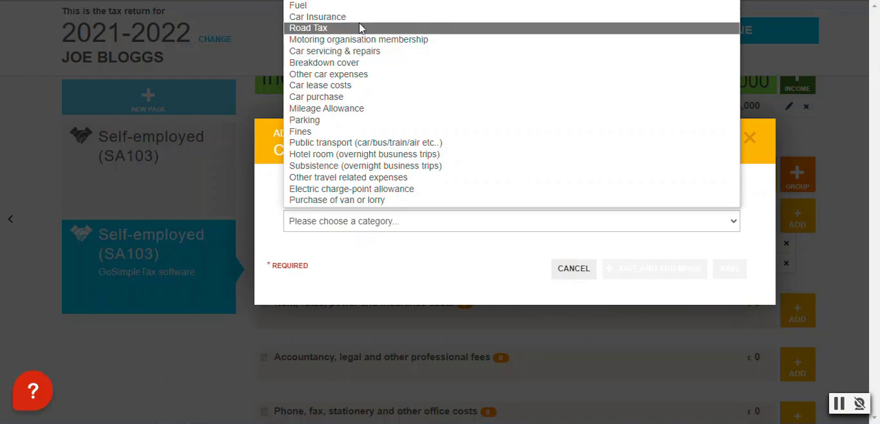
left_click(345, 28)
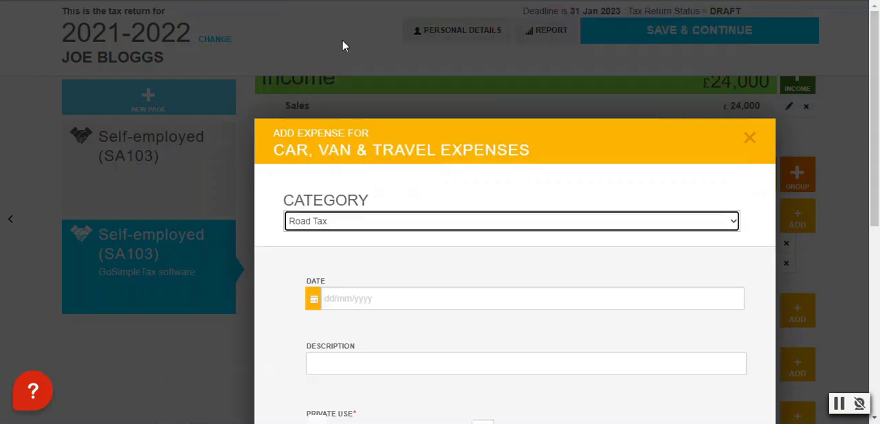
Set the Road Tax expense's amount to £300, leaving the date and description blank, and save it
scroll(344, 224, "down", 3)
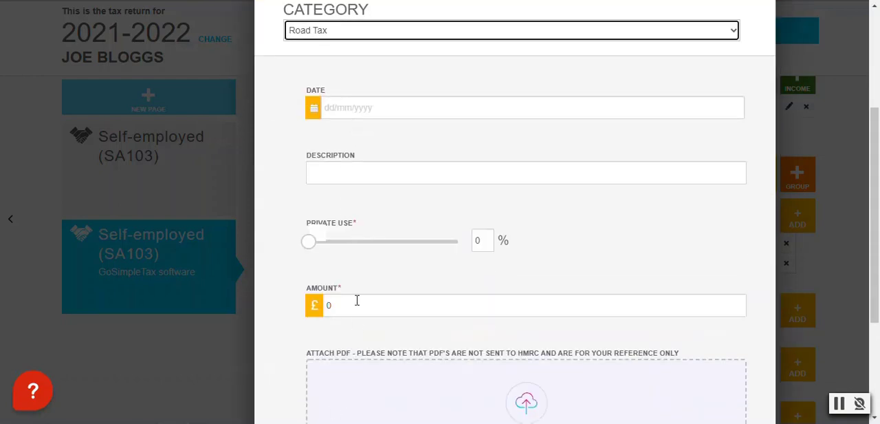
left_click(357, 301)
type("300")
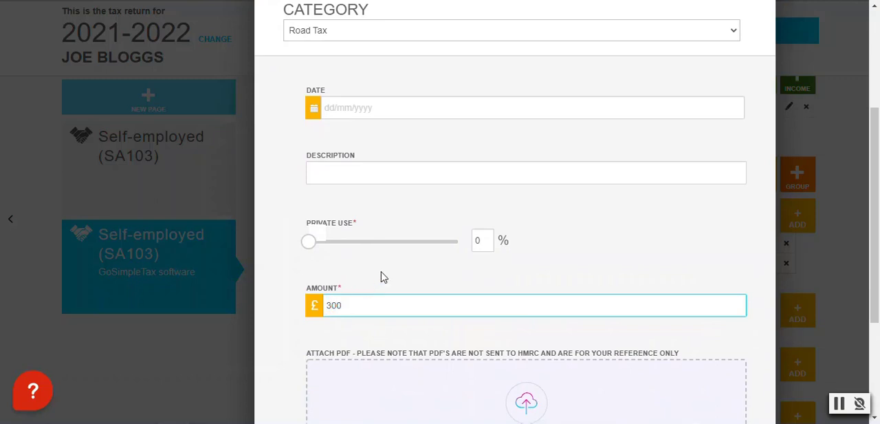
left_click(444, 279)
scroll(405, 131, "down", 1)
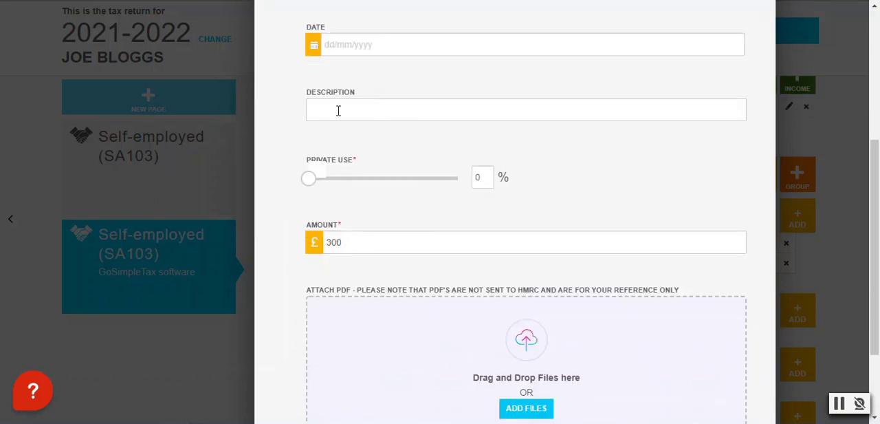
scroll(337, 103, "down", 2)
scroll(350, 117, "up", 3)
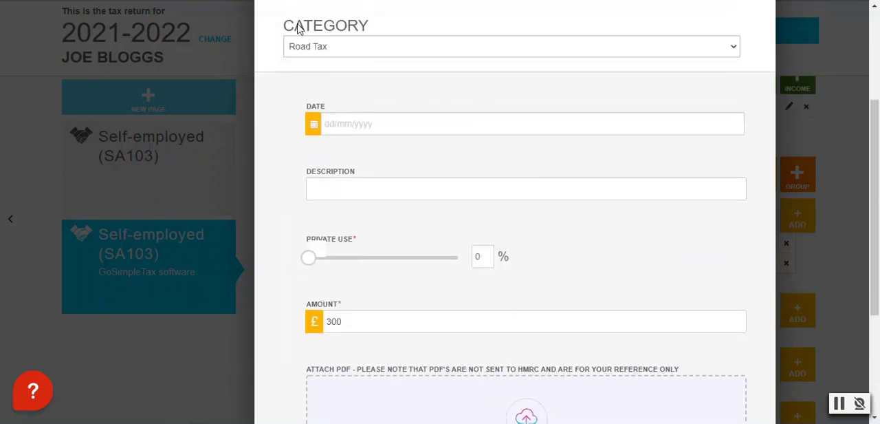
scroll(365, 71, "down", 3)
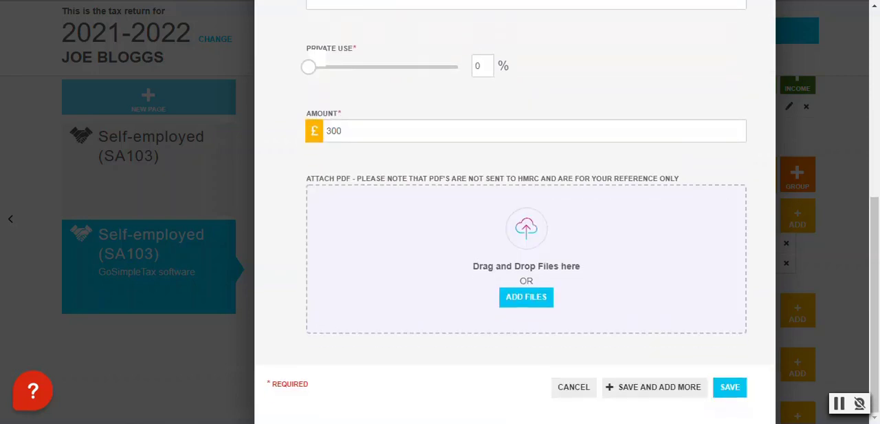
left_click(731, 391)
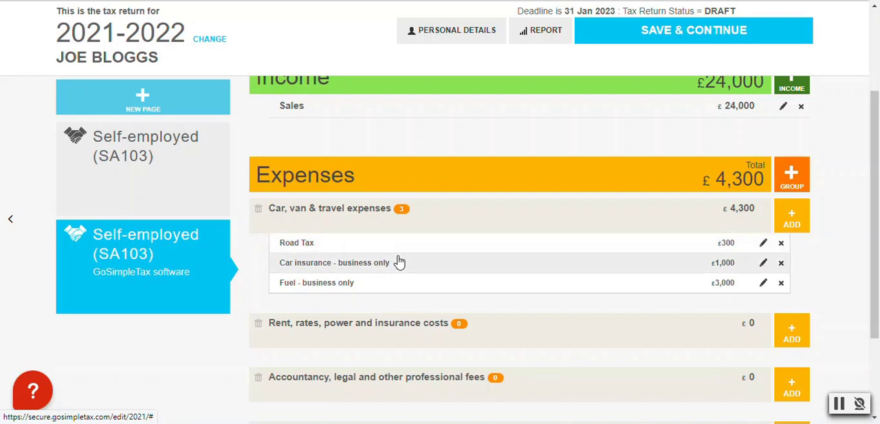
Start an expense under Rent, rates, power and insurance costs in the Rent category
scroll(413, 258, "down", 2)
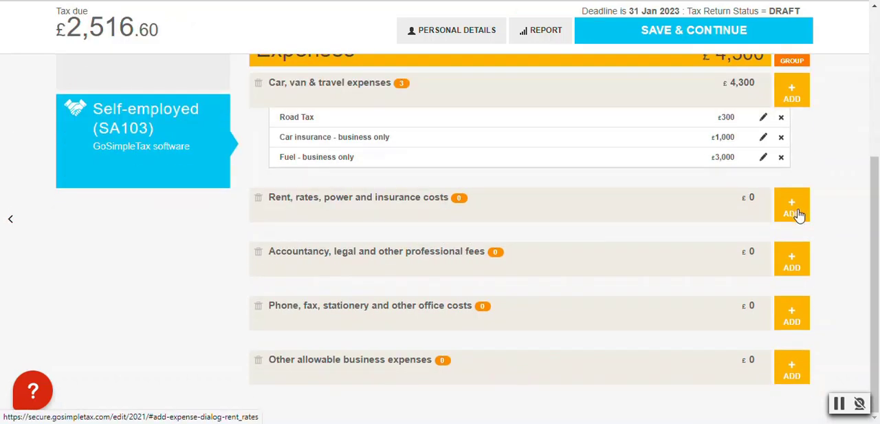
left_click(799, 215)
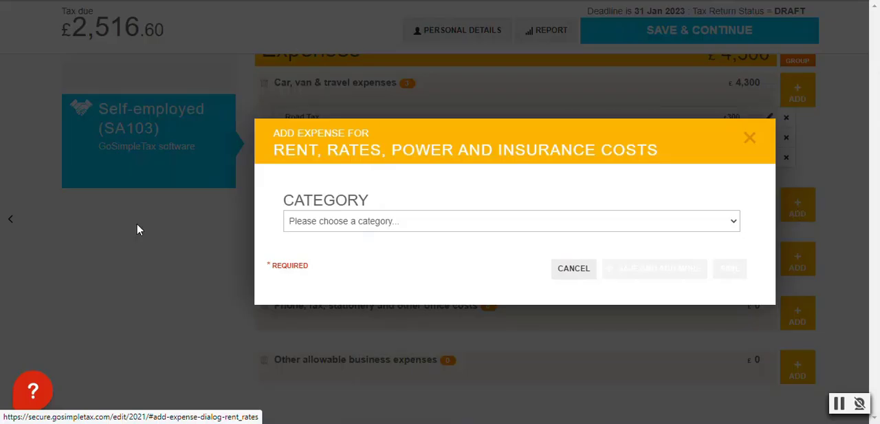
left_click(597, 228)
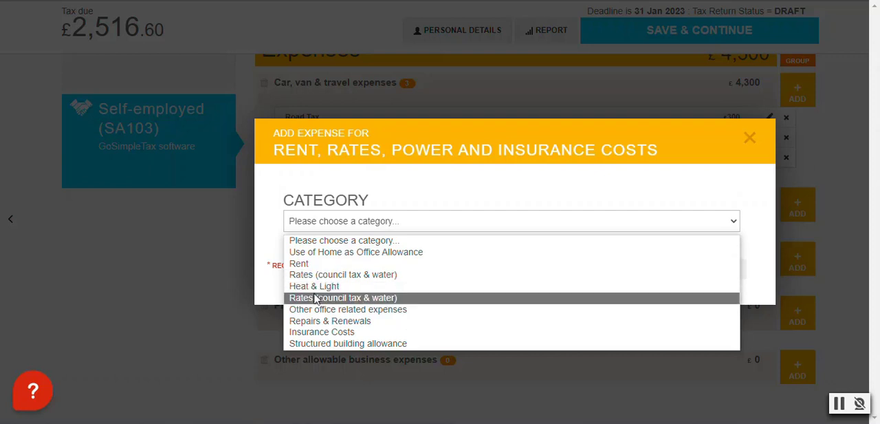
left_click(303, 264)
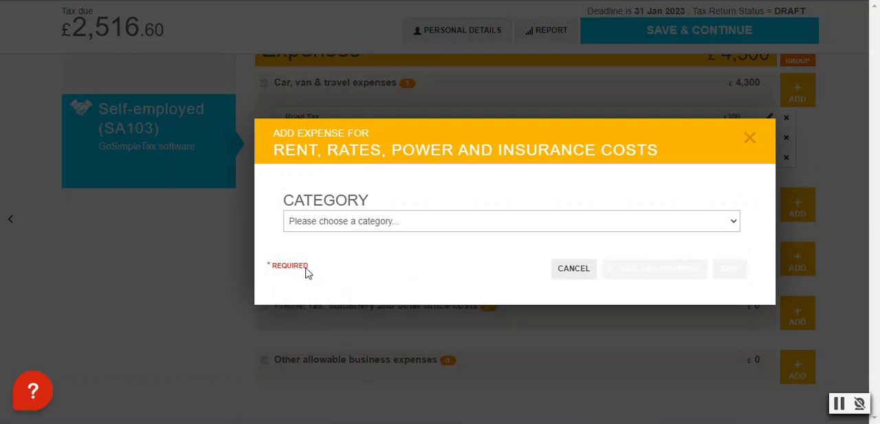
Set the rent expense's amount to £4000 and save it
scroll(381, 306, "down", 2)
left_click(381, 306)
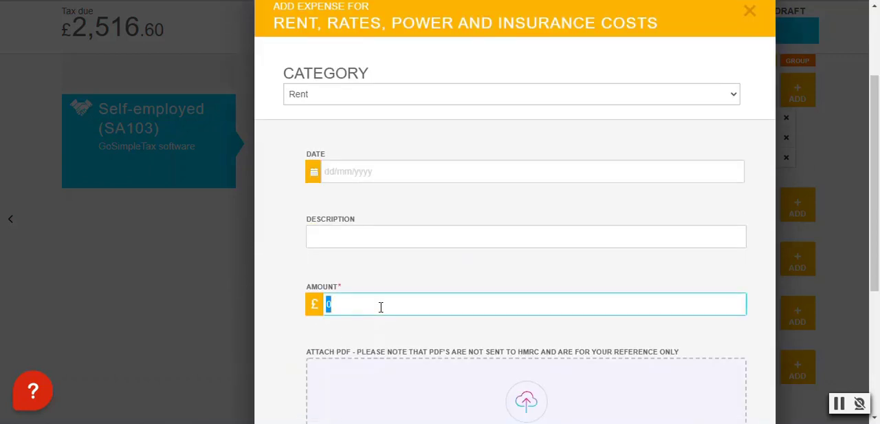
type("4000")
left_click(425, 270)
scroll(424, 270, "down", 4)
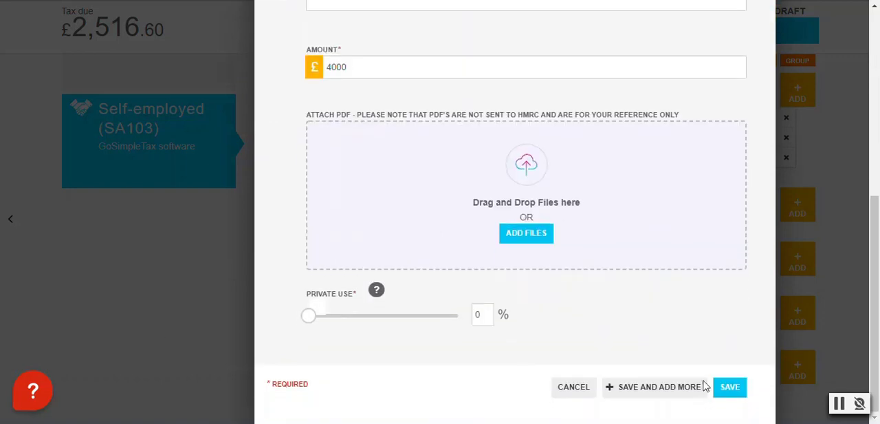
left_click(733, 389)
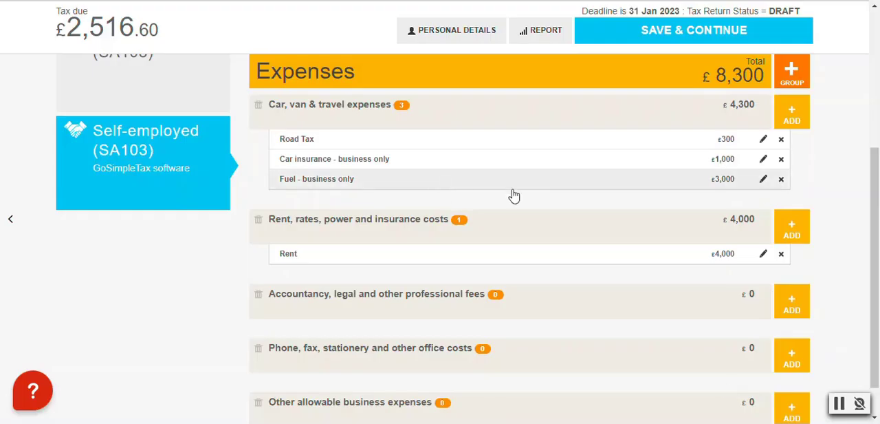
Start a new expense under Accountancy, legal and other professional fees
scroll(523, 234, "down", 1)
left_click(790, 264)
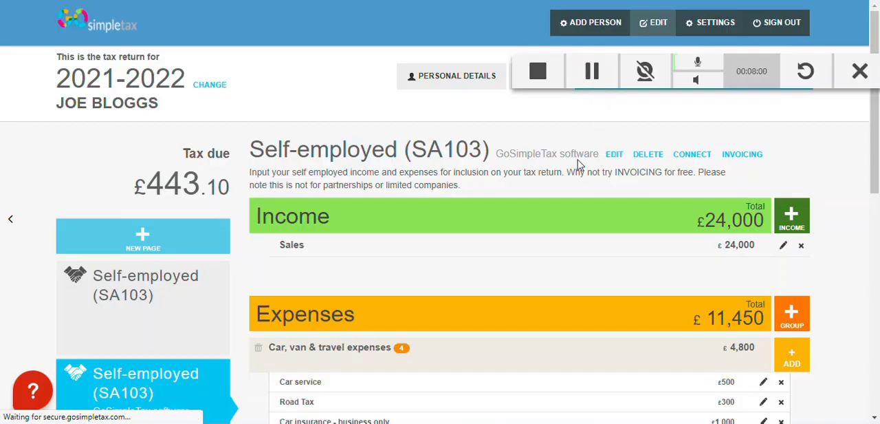
Edit the "Fuel - business only" expense under Car, van & travel, setting its amount to £300, and save it
scroll(571, 158, "down", 2)
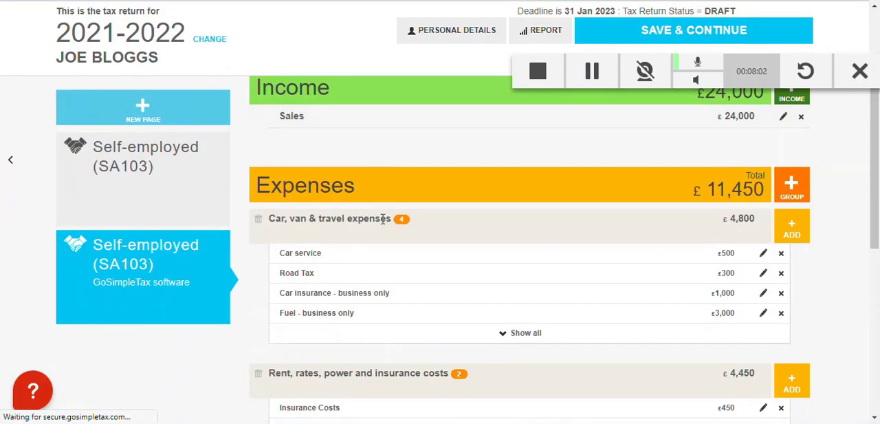
scroll(383, 218, "down", 2)
scroll(515, 210, "down", 2)
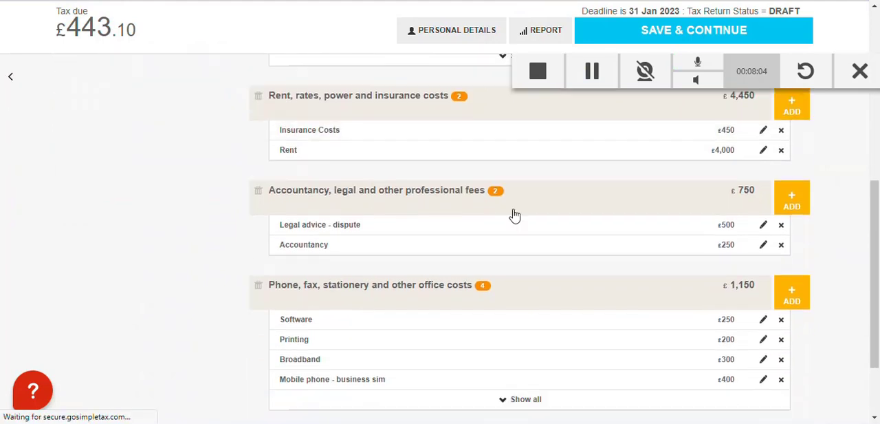
scroll(515, 215, "down", 2)
scroll(511, 230, "up", 5)
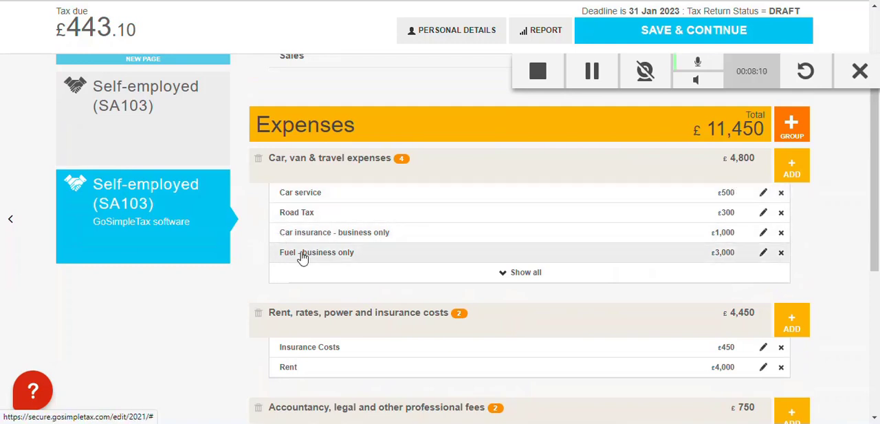
left_click(763, 253)
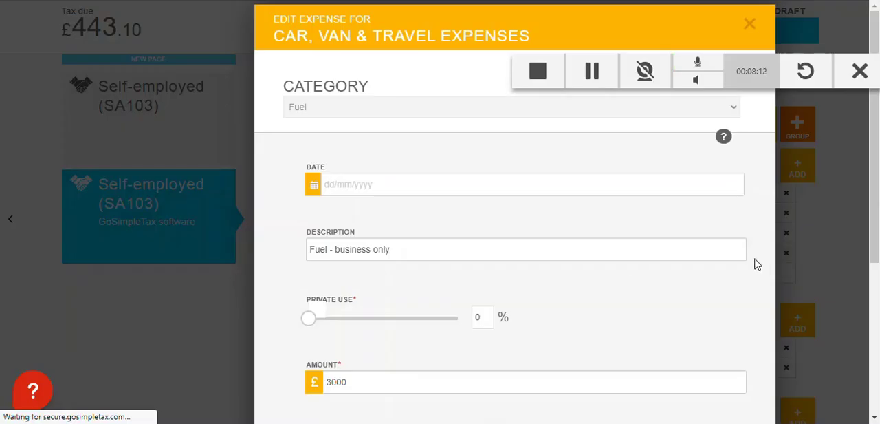
scroll(379, 261, "down", 3)
left_click(379, 257)
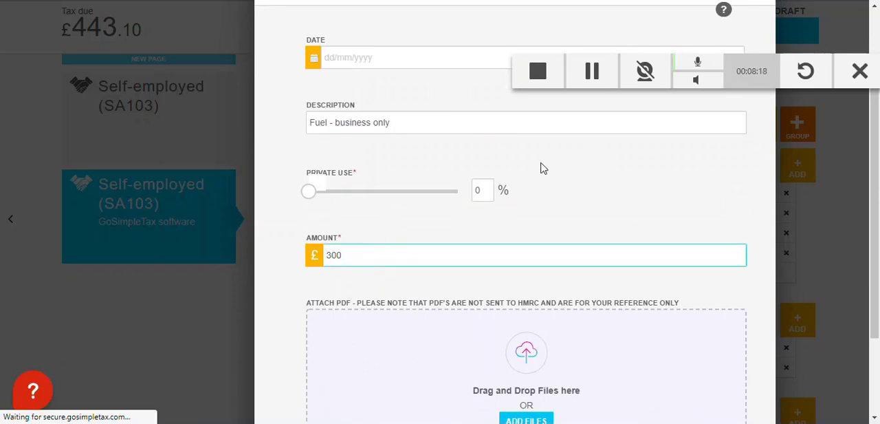
scroll(348, 256, "down", 3)
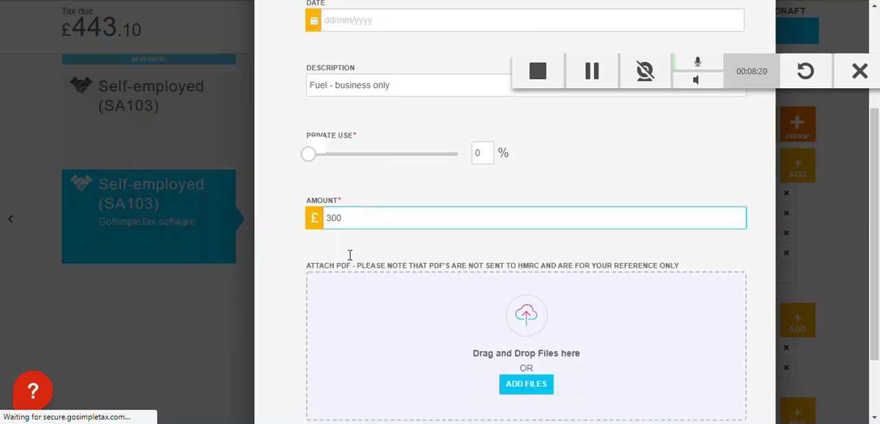
left_click(730, 388)
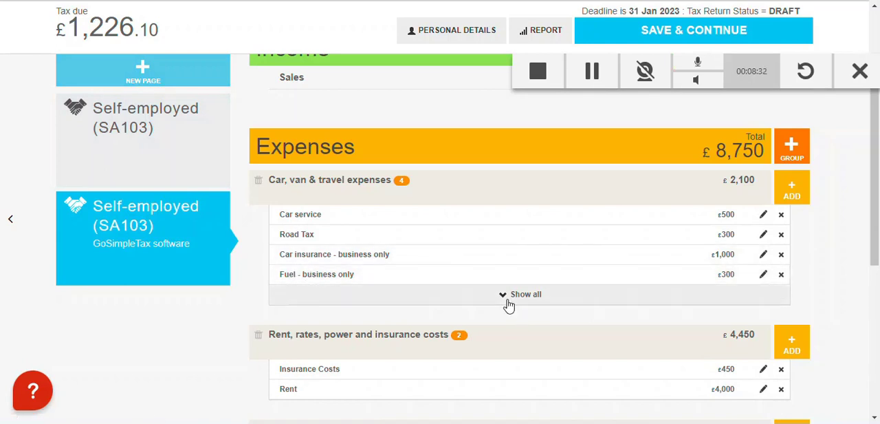
Open the tax return's report and expand its detailed tax calculation
scroll(523, 275, "up", 1)
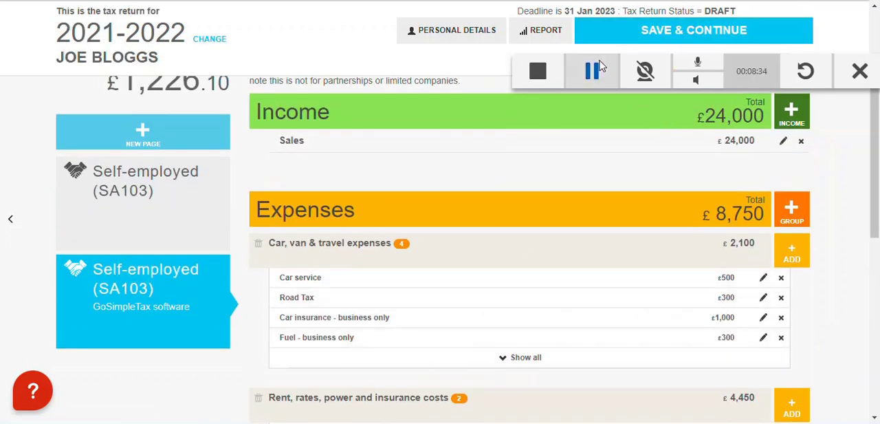
scroll(757, 110, "up", 1)
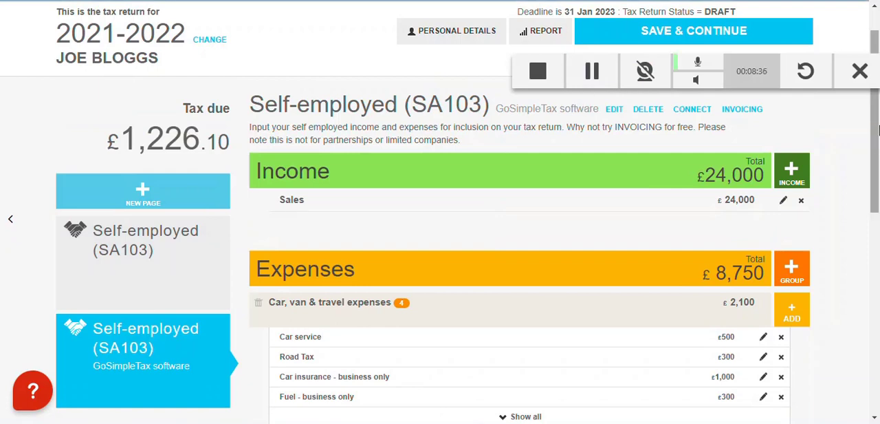
scroll(879, 121, "up", 1)
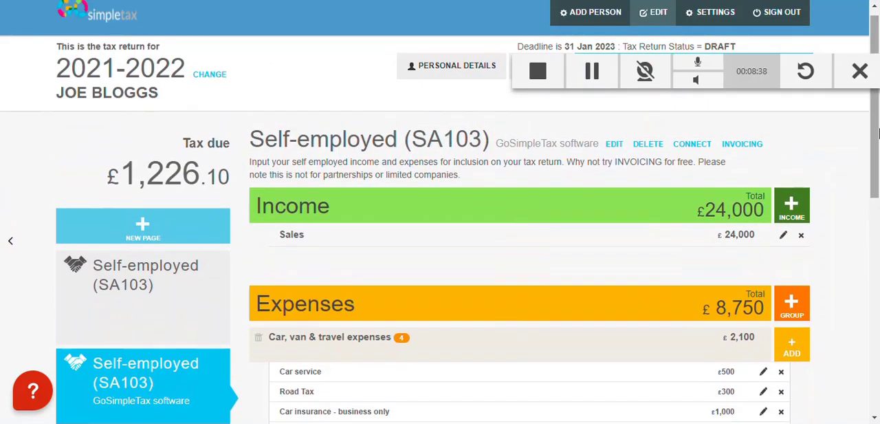
scroll(877, 126, "down", 1)
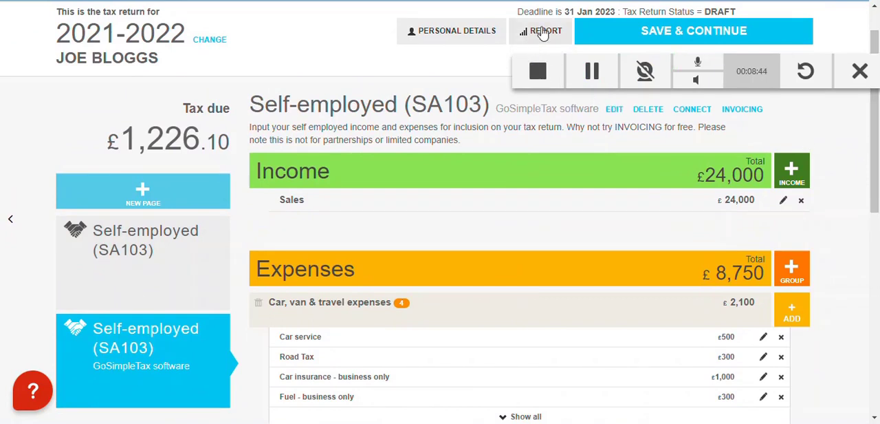
left_click(544, 32)
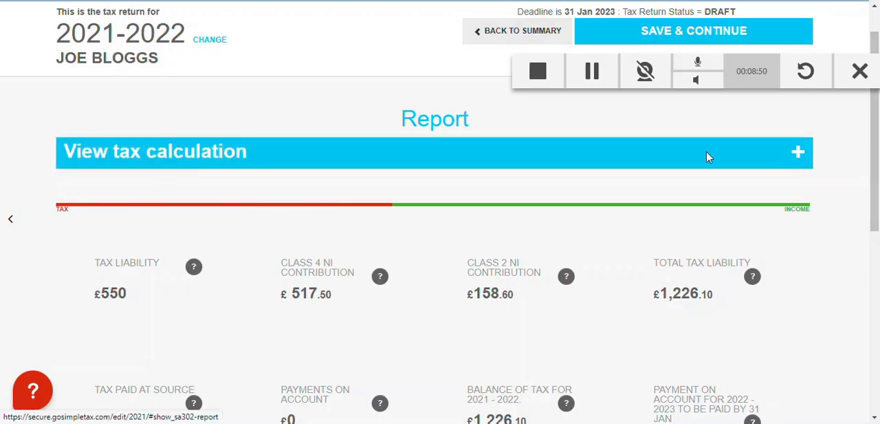
left_click(798, 157)
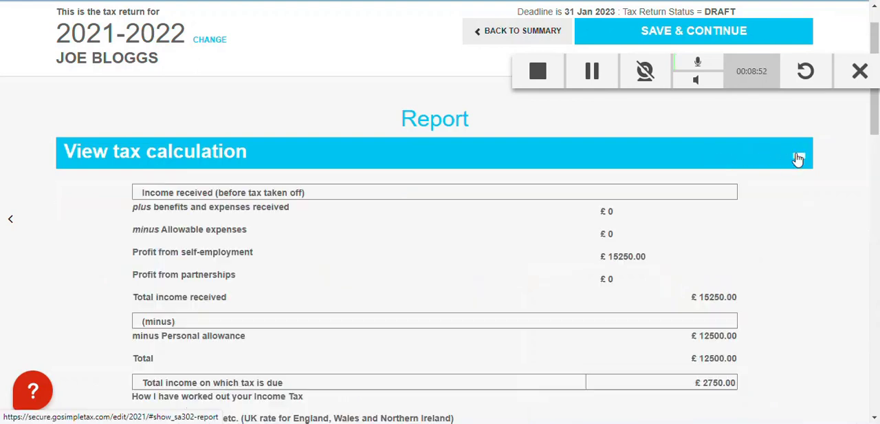
Review the income tax and National Insurance calculation, the payments due, and the SA100 and SA302 download options
scroll(703, 183, "down", 1)
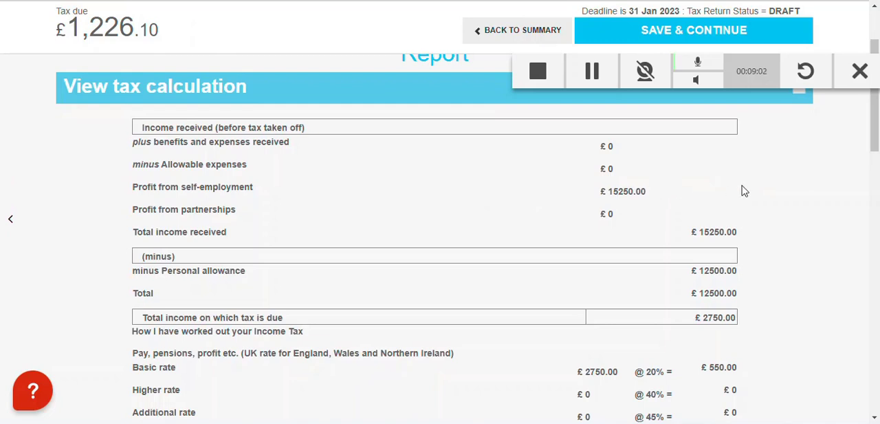
left_click_drag(868, 144, 878, 221)
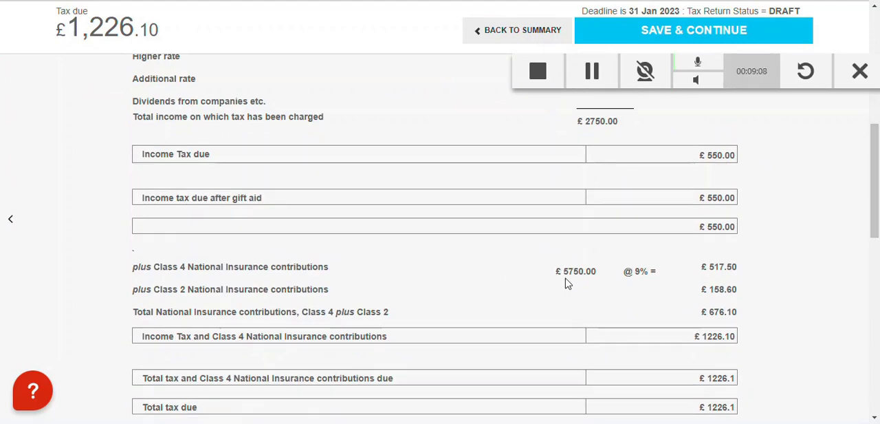
left_click_drag(879, 227, 879, 308)
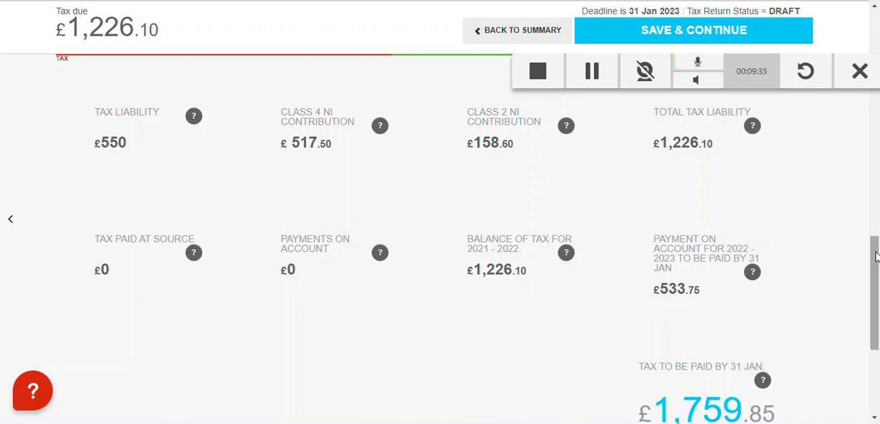
left_click_drag(876, 256, 876, 316)
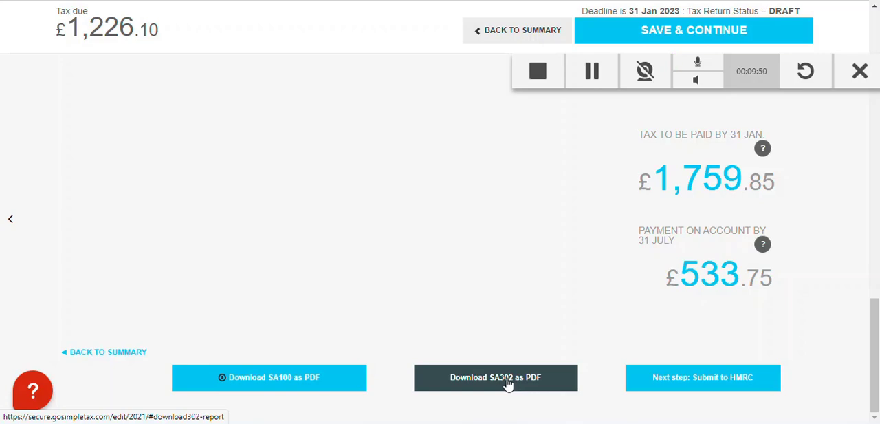
scroll(827, 201, "up", 10)
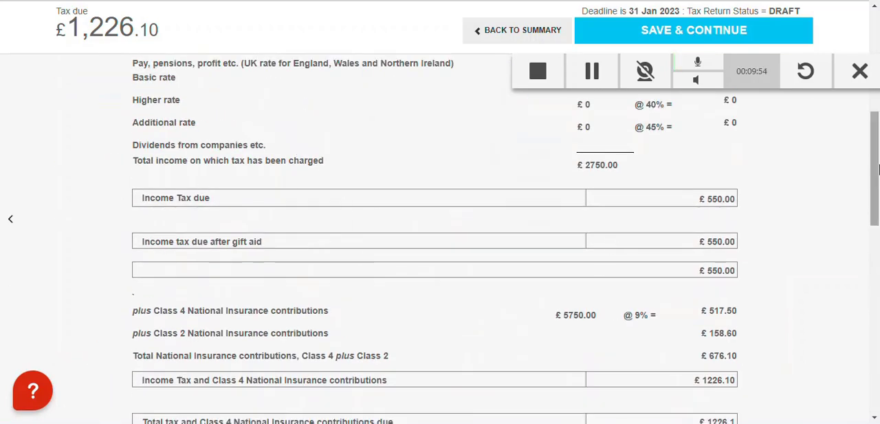
Download the SA100 as a PDF and look through its main pages up to the self-employment section
left_click_drag(879, 169, 879, 372)
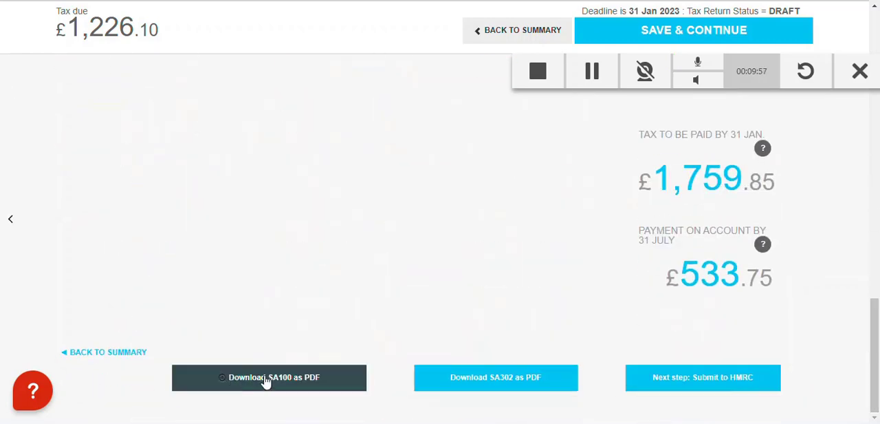
left_click(267, 382)
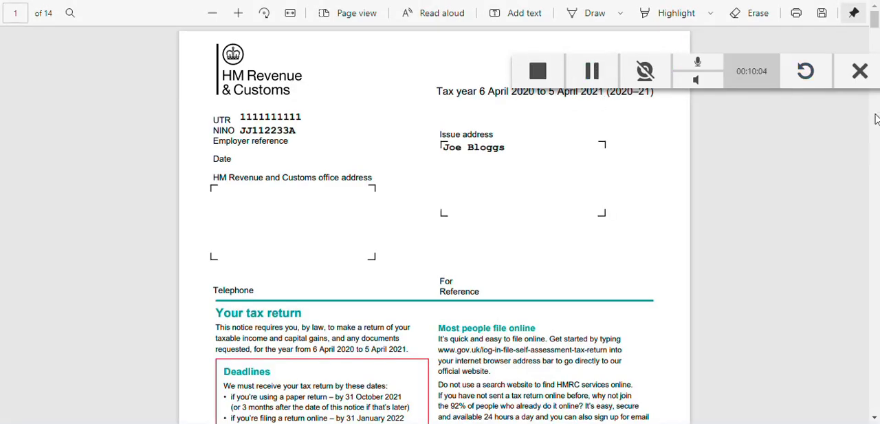
scroll(848, 144, "down", 1)
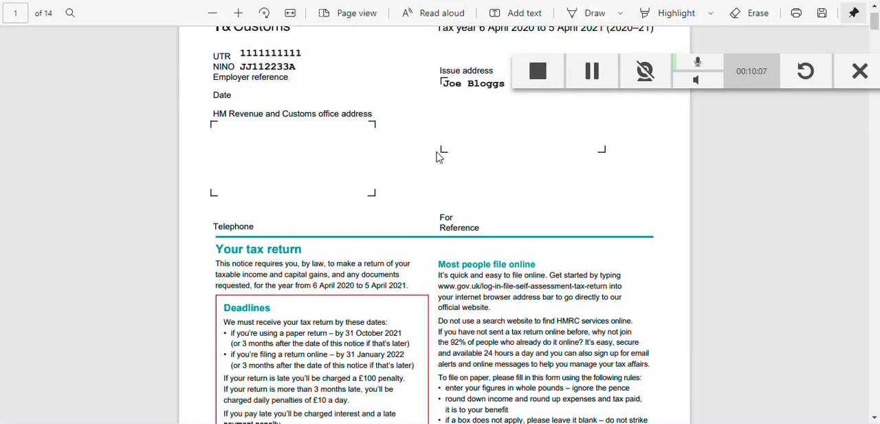
scroll(440, 175, "down", 20)
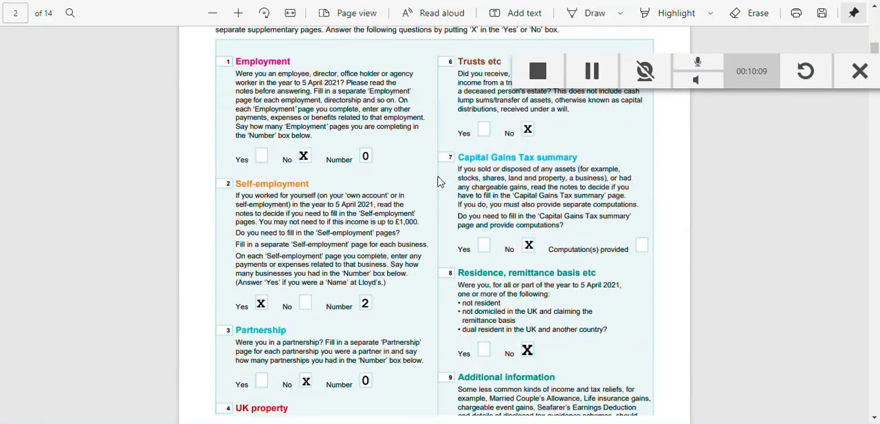
scroll(432, 174, "down", 20)
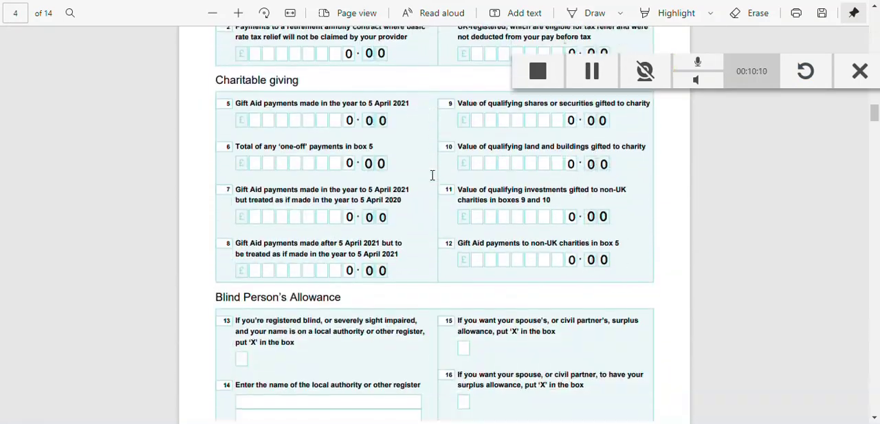
scroll(433, 174, "down", 20)
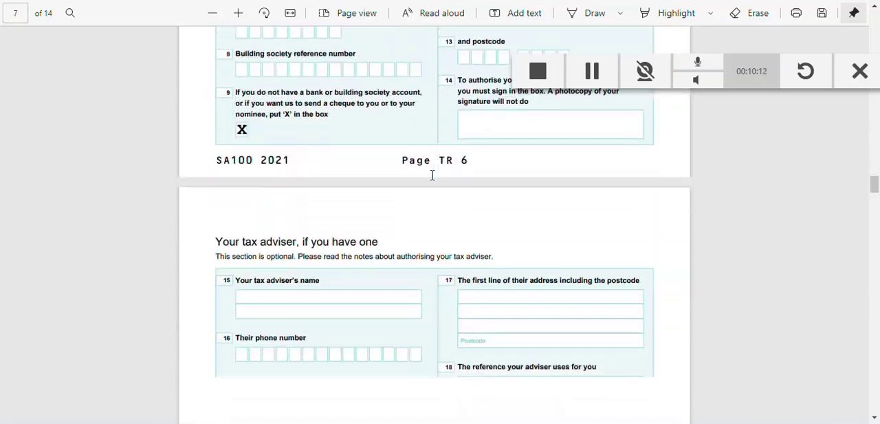
scroll(433, 175, "down", 10)
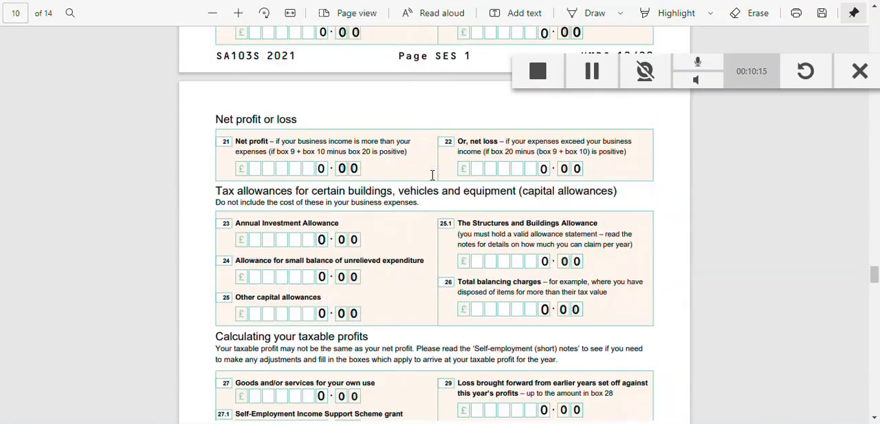
Examine the business details, turnover and allowable expenses on the Self-employment (short) pages for both businesses in the SA100 PDF
scroll(433, 174, "up", 11)
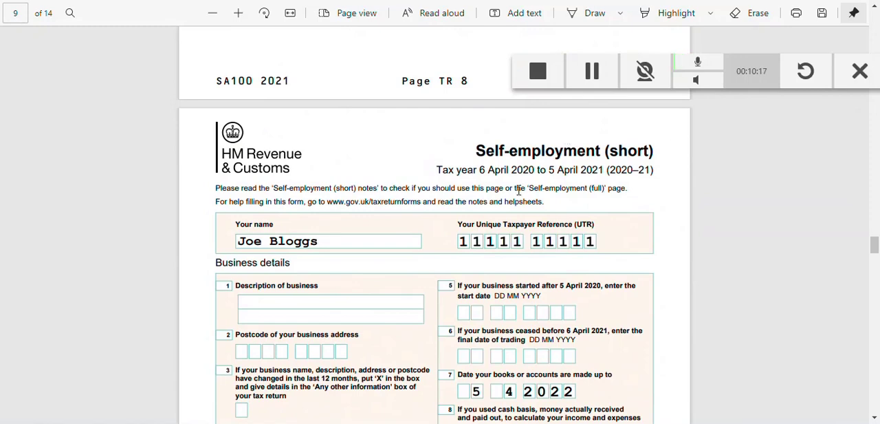
scroll(454, 182, "down", 5)
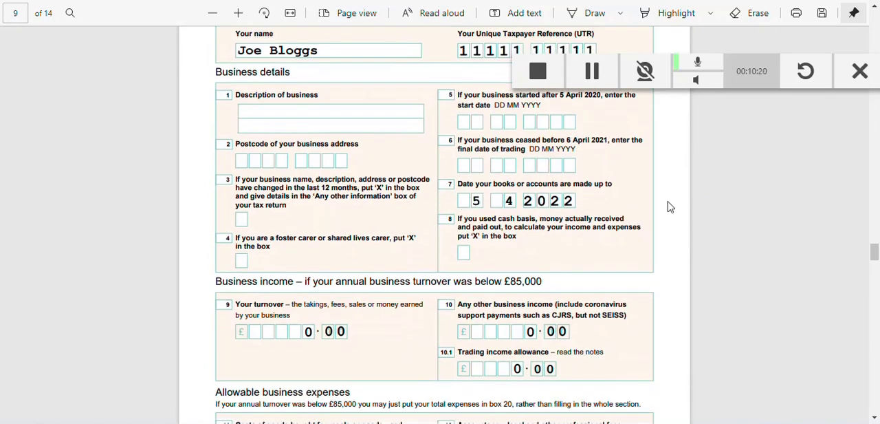
scroll(421, 274, "down", 1)
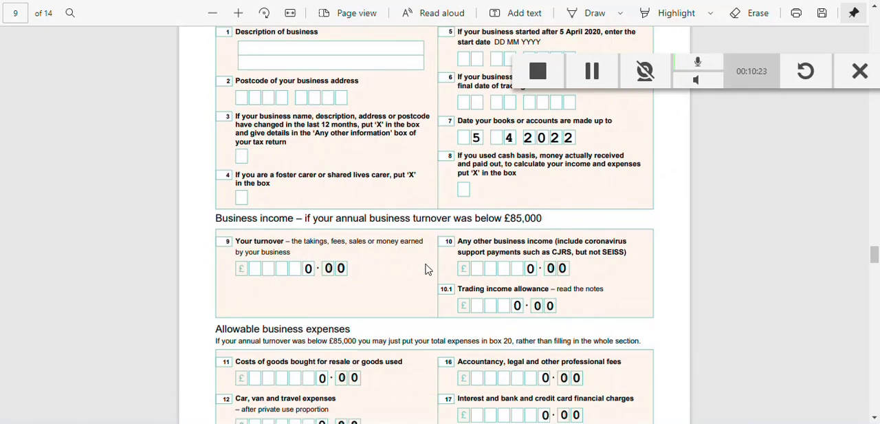
scroll(427, 270, "down", 20)
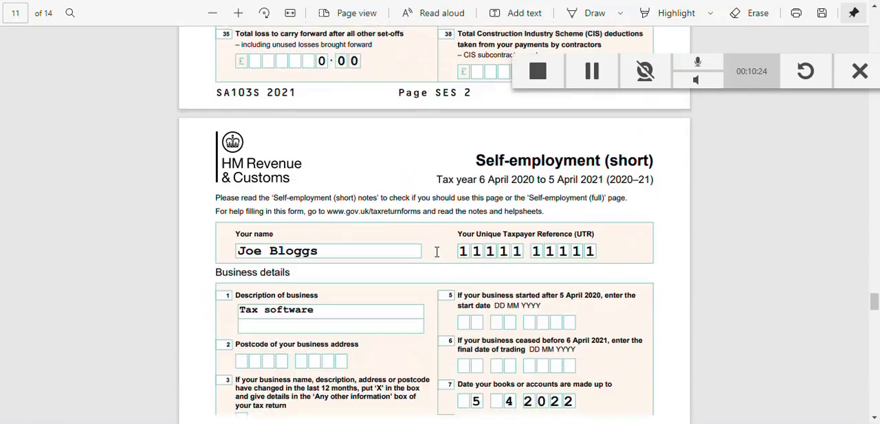
scroll(437, 252, "down", 3)
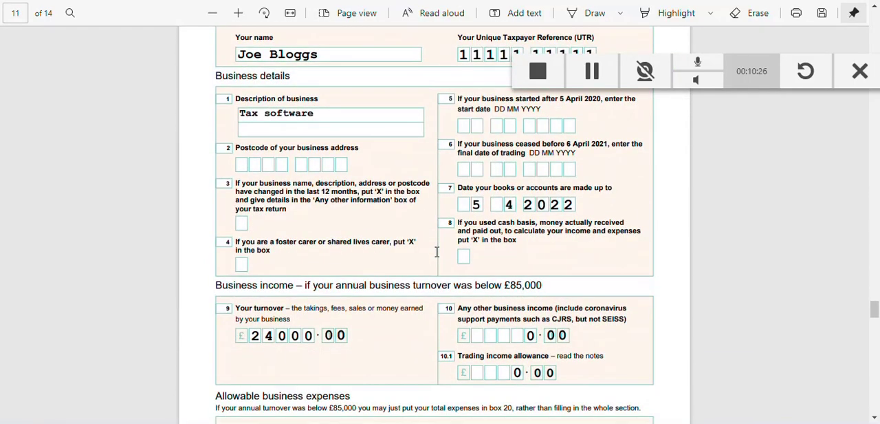
scroll(498, 225, "up", 2)
scroll(413, 225, "down", 1)
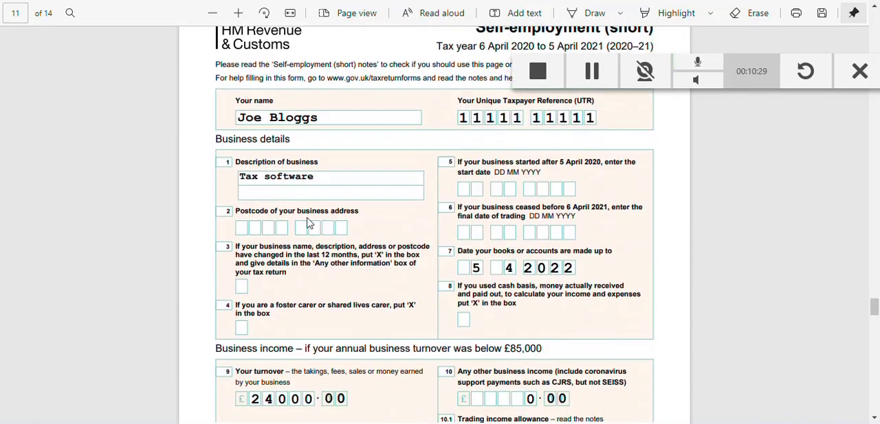
scroll(295, 200, "down", 3)
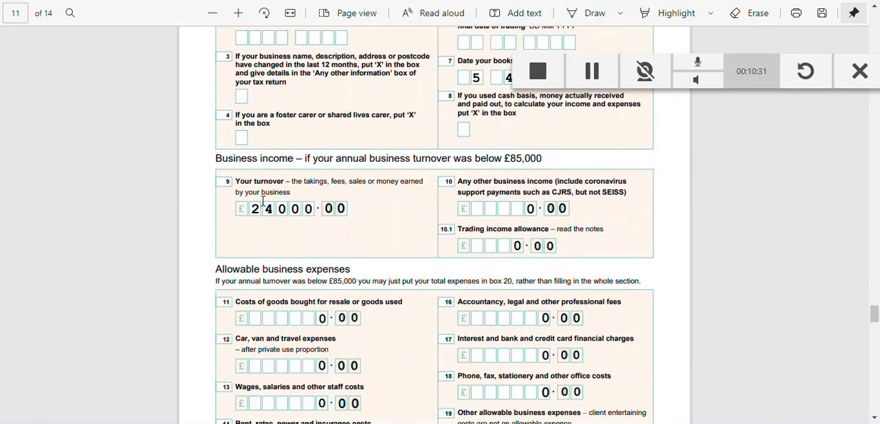
scroll(262, 201, "down", 3)
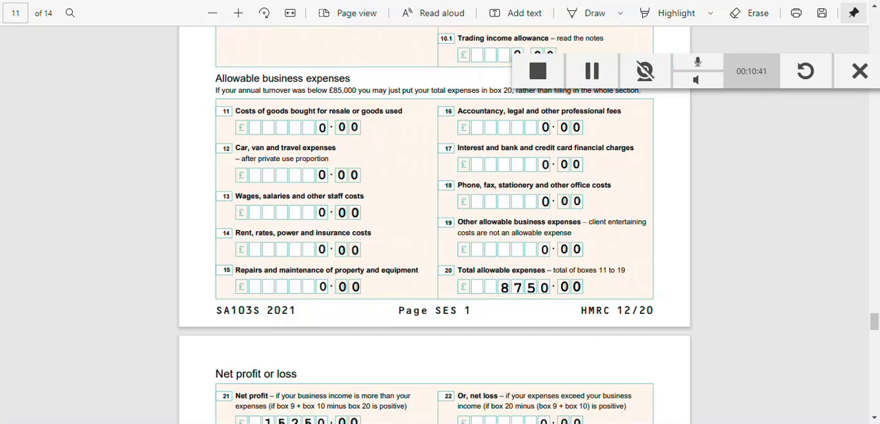
Return from the PDF to the tax return summary and open the GoSimpleTax software self-employed page
key("alt+Tab")
scroll(426, 312, "up", 10)
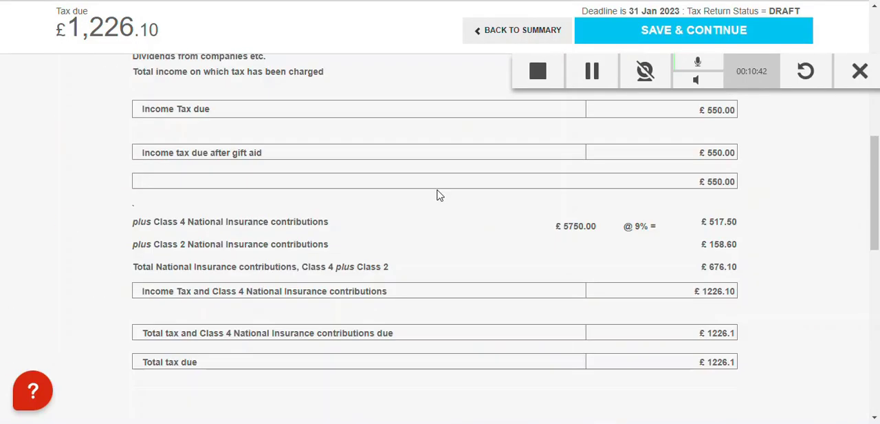
scroll(439, 196, "up", 1)
left_click(493, 32)
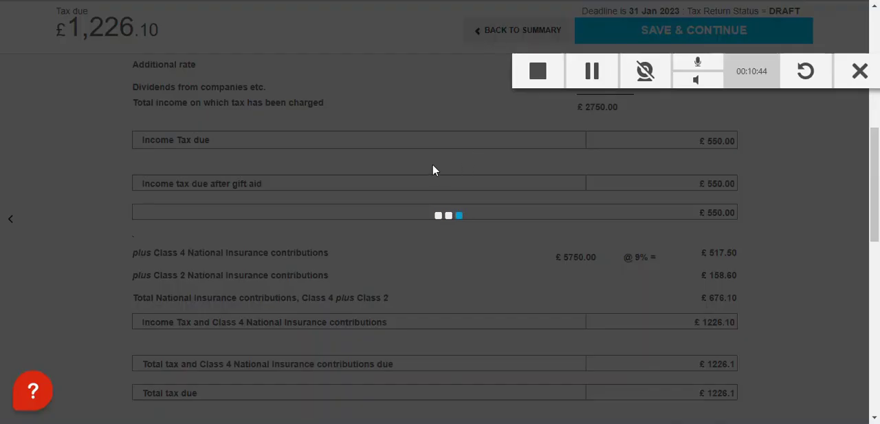
scroll(135, 294, "down", 1)
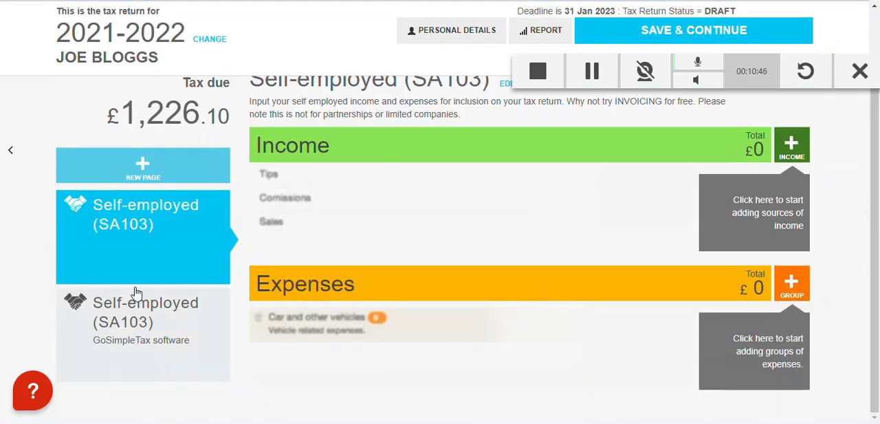
left_click(127, 334)
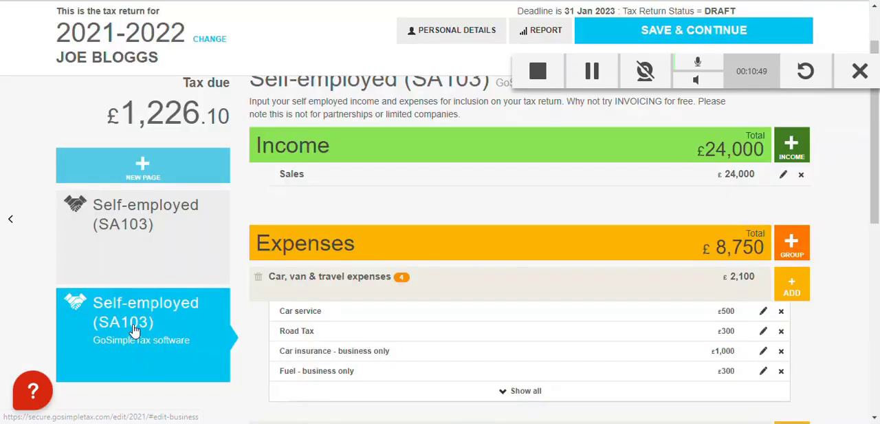
Edit the GoSimpleTax software business details, answer No to having SA103S expenses summarised in box 20, and save
scroll(678, 324, "up", 1)
left_click(612, 165)
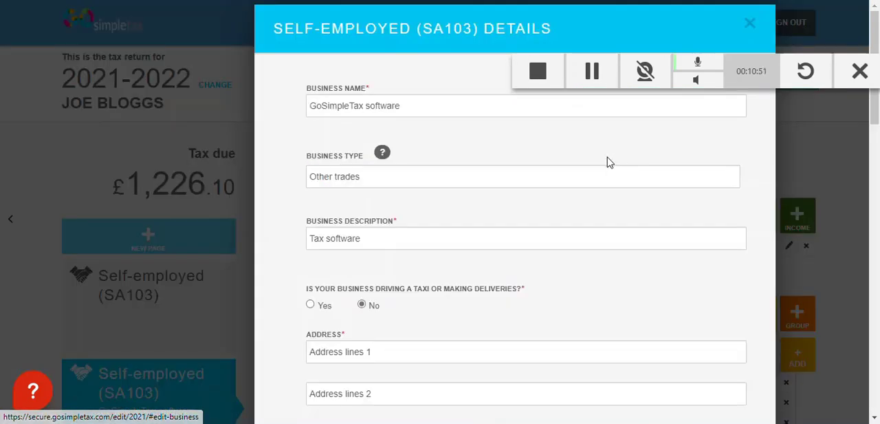
scroll(414, 200, "down", 8)
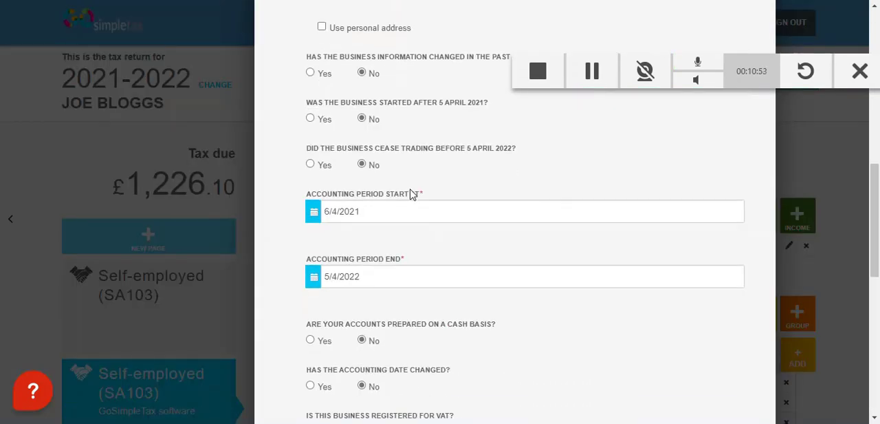
scroll(410, 195, "down", 4)
scroll(411, 194, "down", 2)
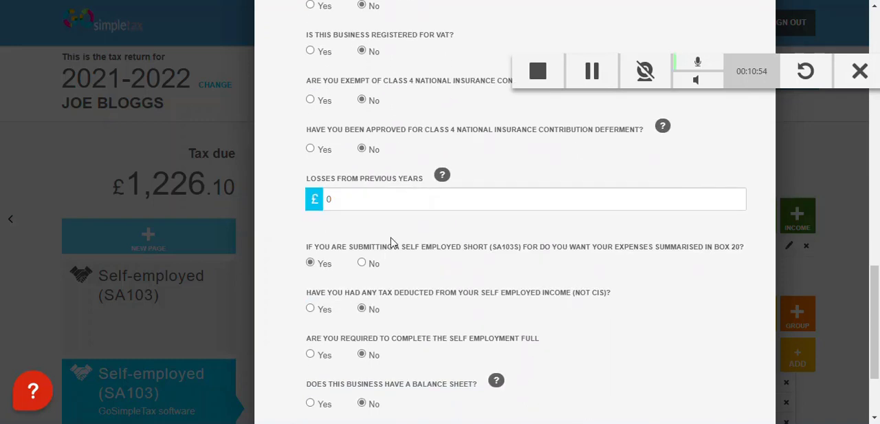
left_click(362, 263)
scroll(564, 288, "down", 2)
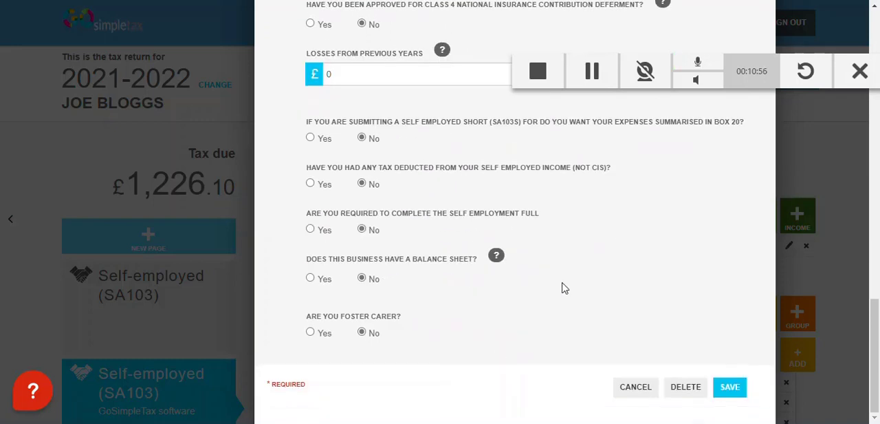
left_click(729, 390)
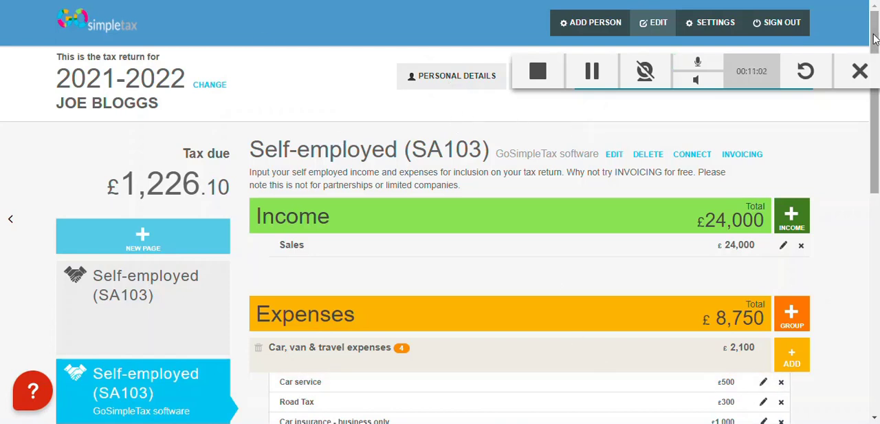
Open the tax return's report again and download a fresh SA100 PDF
left_click(541, 81)
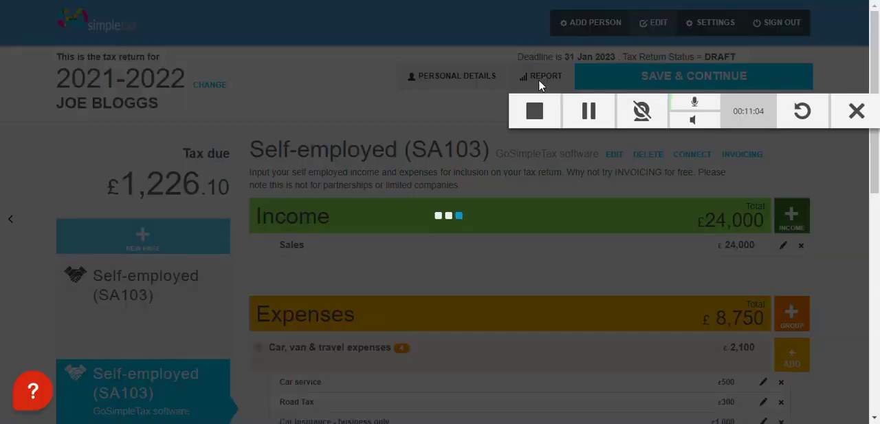
scroll(291, 181, "down", 10)
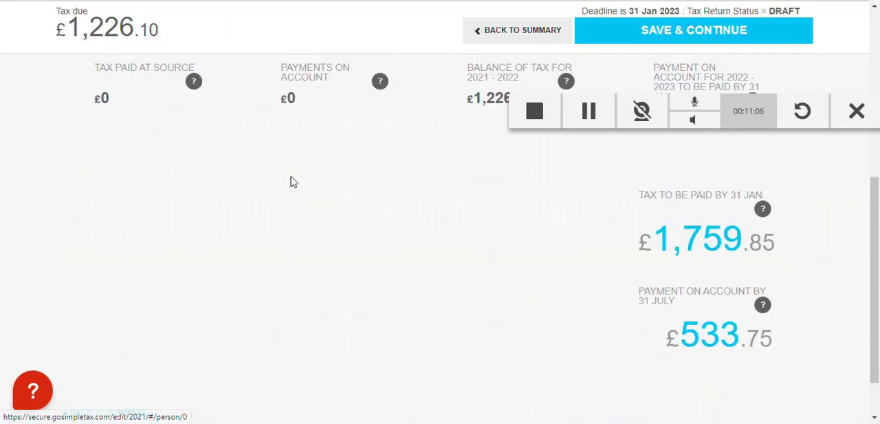
left_click(285, 387)
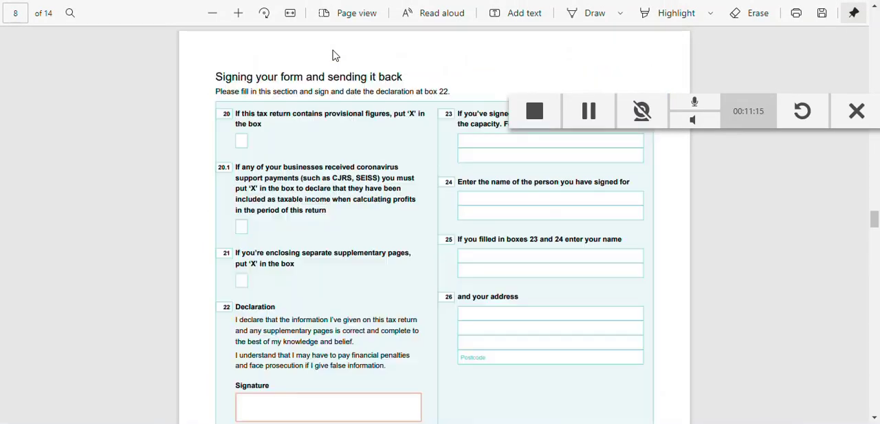
Check the allowable expenses in boxes 11 to 20 on the Tax software business's Self-employment (short) page
scroll(448, 250, "up", 10)
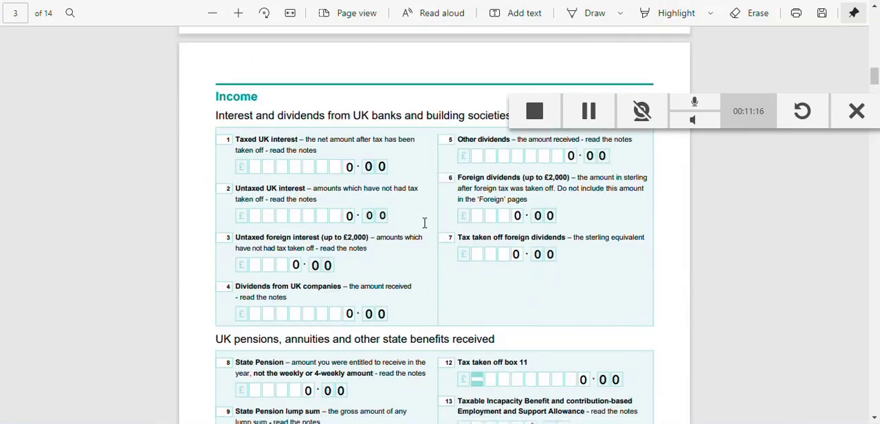
scroll(434, 232, "down", 12)
scroll(427, 179, "down", 20)
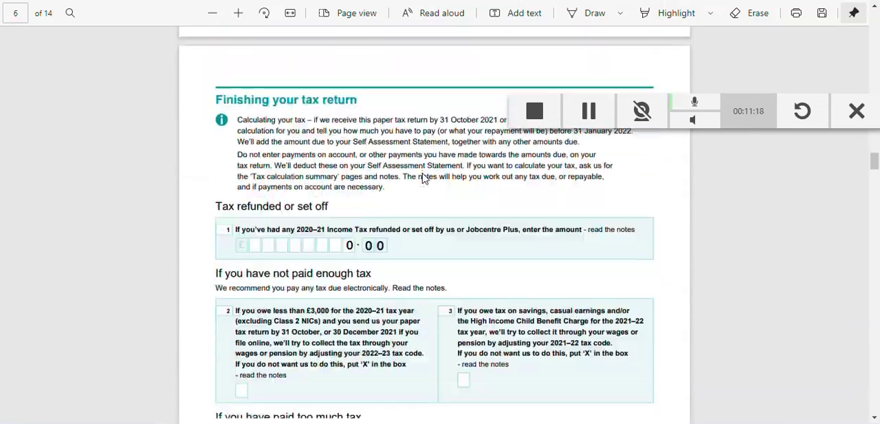
scroll(423, 177, "down", 20)
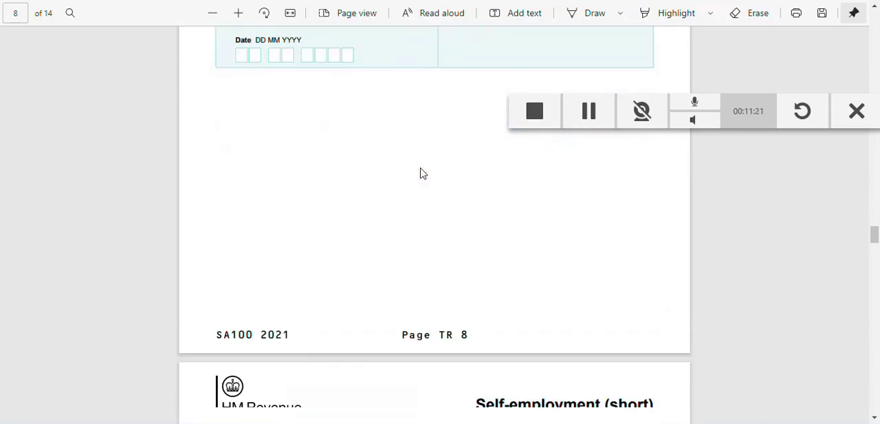
scroll(421, 176, "down", 20)
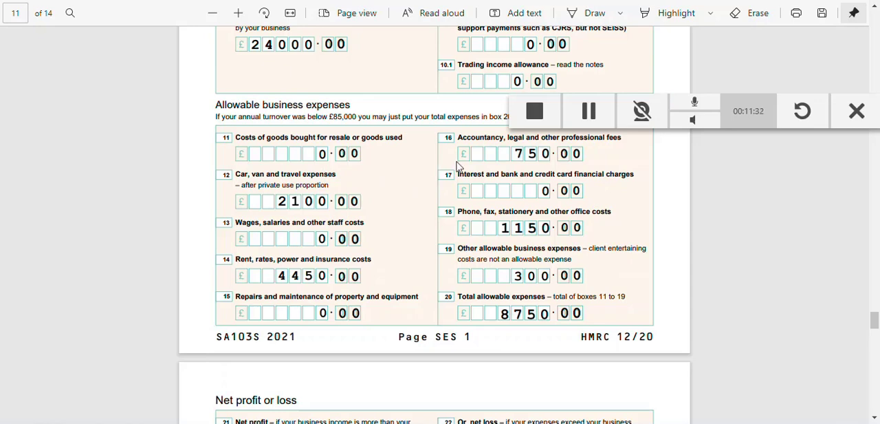
Switch back to the online tax return and review the GoSimpleTax software income and expense groups
key("ctrl+Tab")
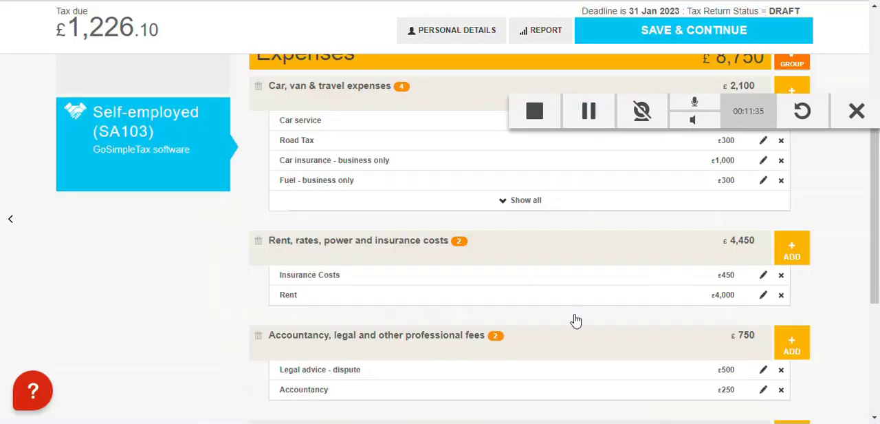
scroll(566, 334, "up", 4)
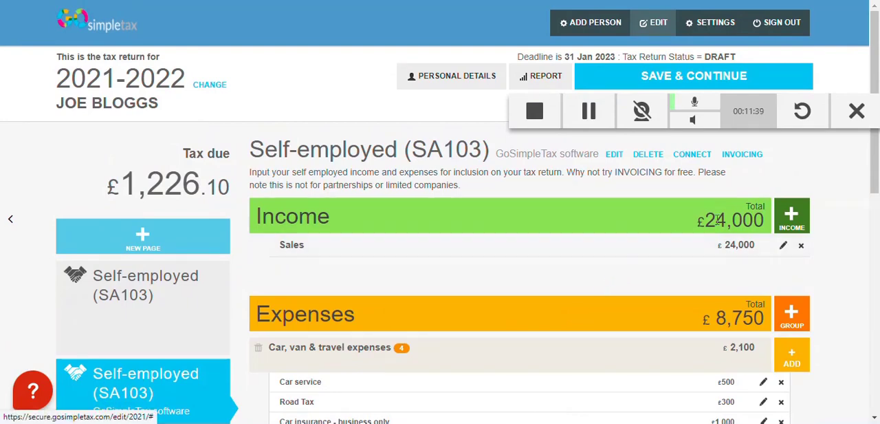
scroll(847, 168, "down", 1)
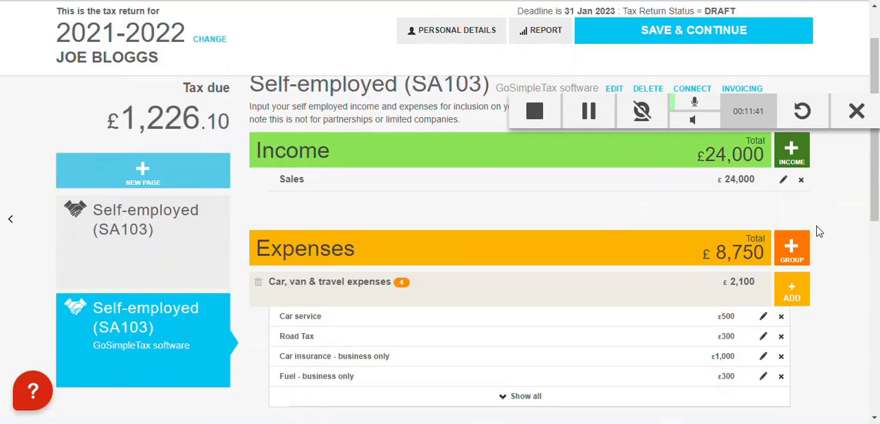
scroll(819, 232, "down", 1)
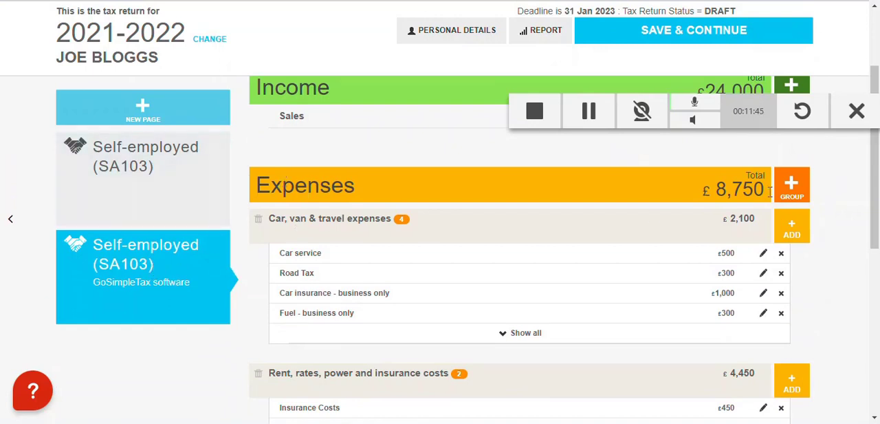
Add a Payments on Account expense group to the GoSimpleTax software business and save it
left_click(792, 185)
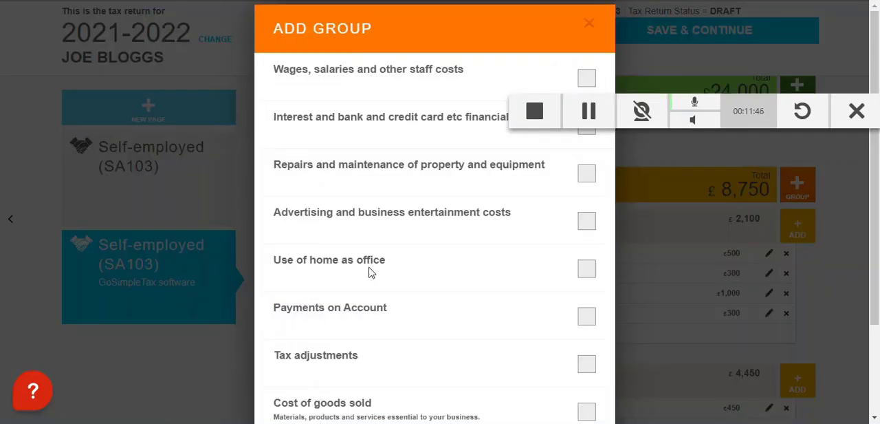
scroll(369, 273, "down", 2)
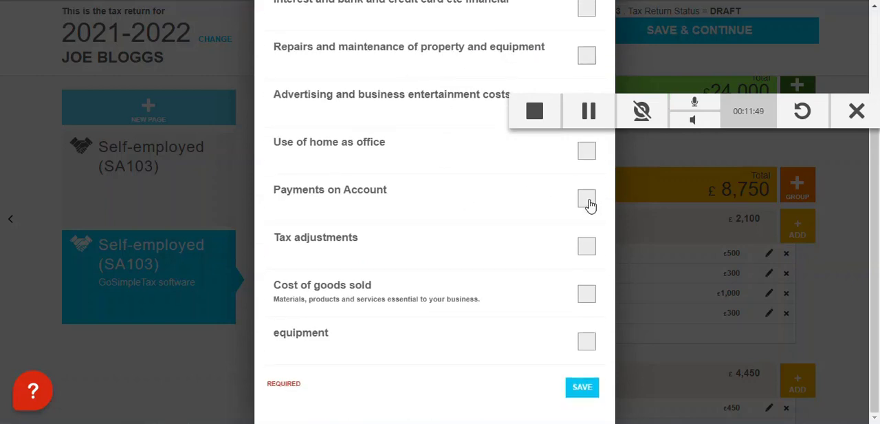
left_click(587, 199)
left_click(581, 390)
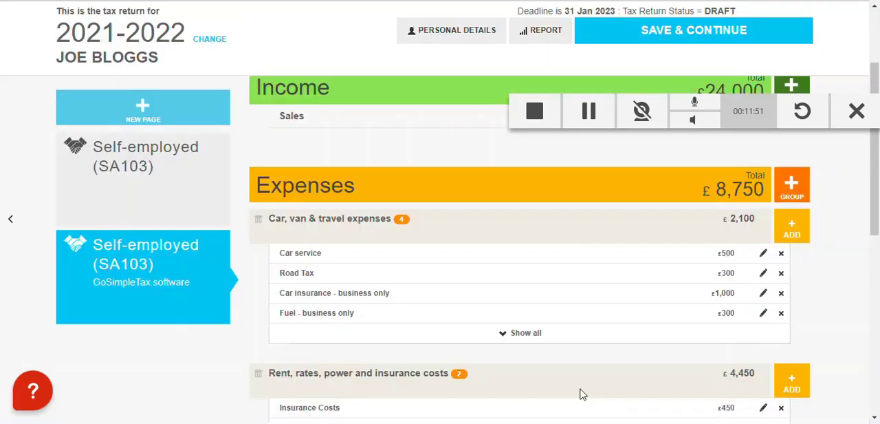
Add a Payments on Account entry described as "January payment" with an amount of £550, and save it
left_click_drag(877, 160, 876, 371)
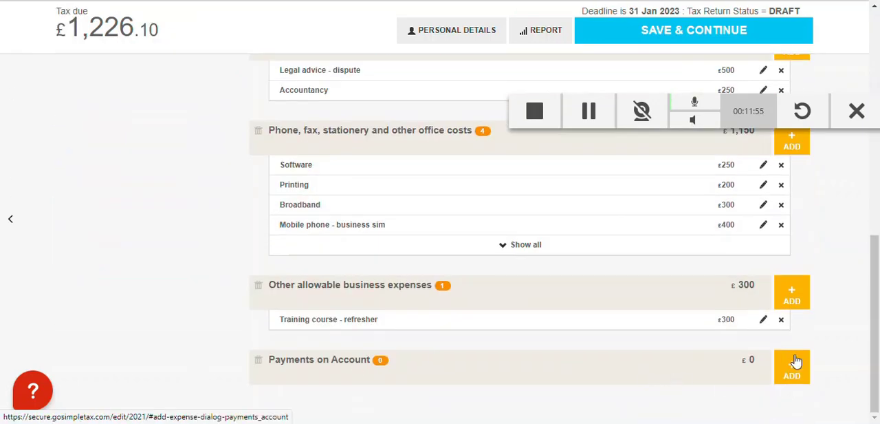
left_click(791, 371)
left_click(344, 221)
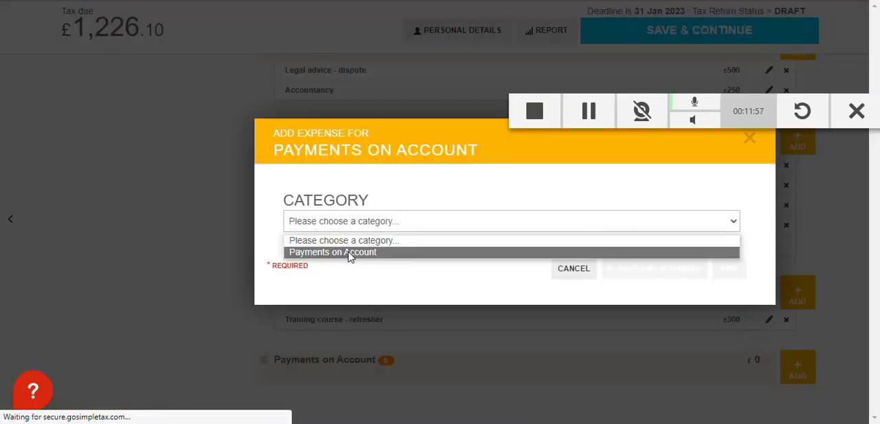
left_click(346, 251)
scroll(358, 206, "down", 2)
left_click(351, 100)
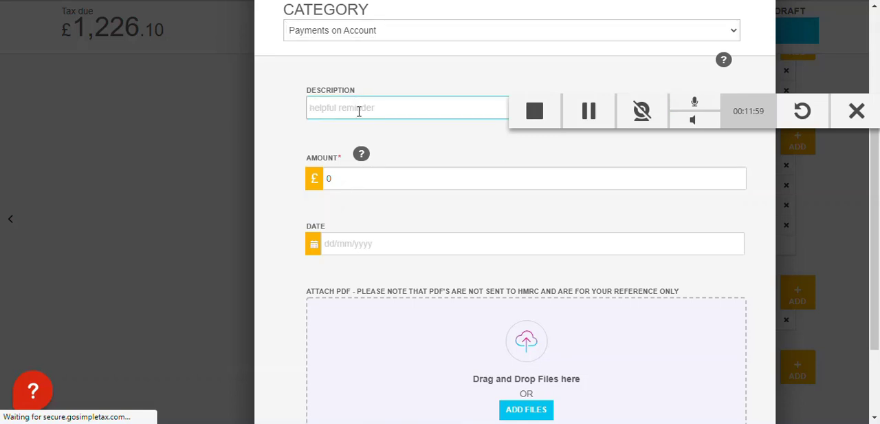
type("January")
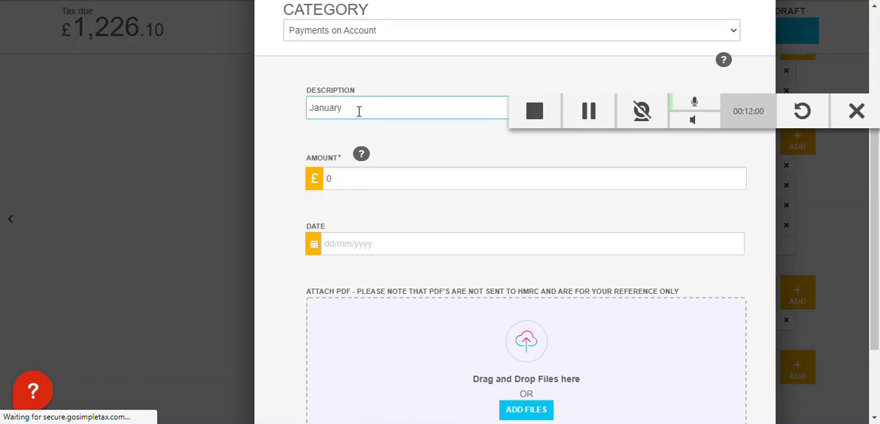
type(" payment")
key("Tab")
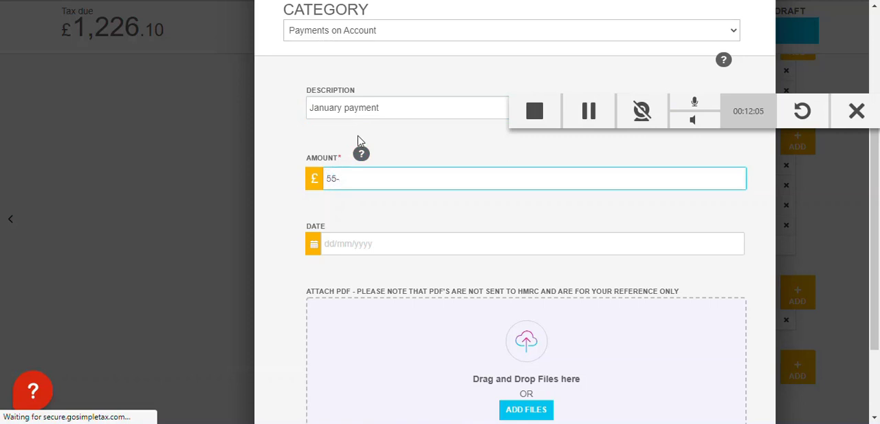
scroll(507, 368, "down", 3)
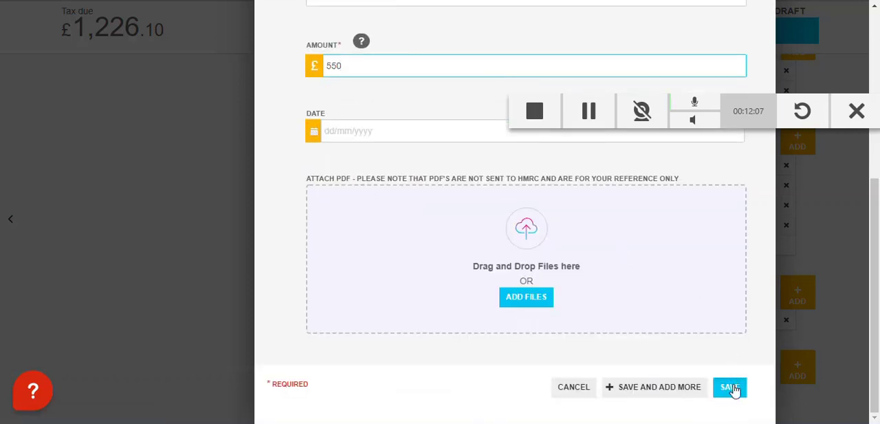
left_click(730, 388)
Add a second Payments on Account entry described as "July payment" with an amount of £550, and save it
left_click(792, 353)
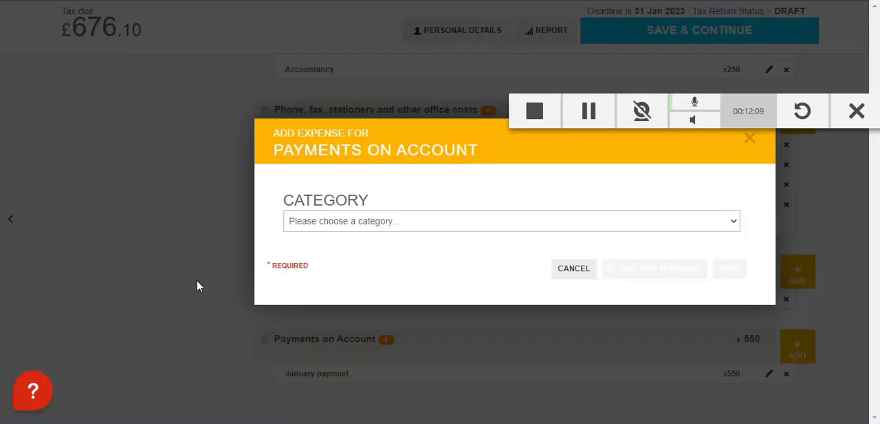
left_click(305, 220)
left_click(326, 252)
left_click(343, 298)
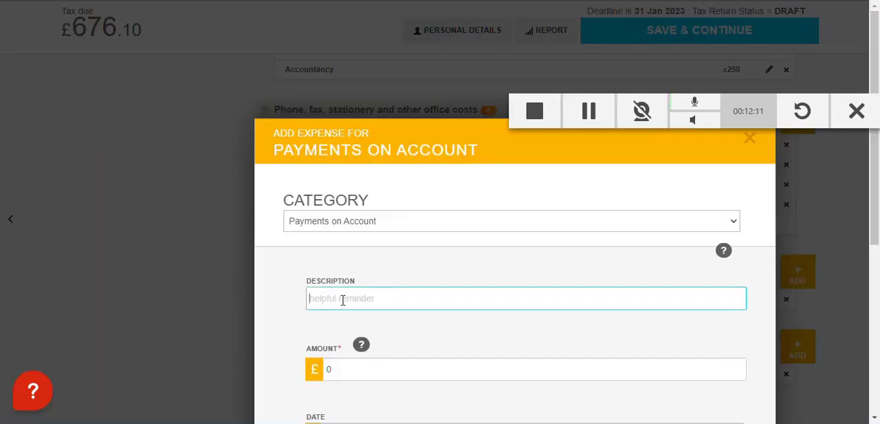
type("July payment")
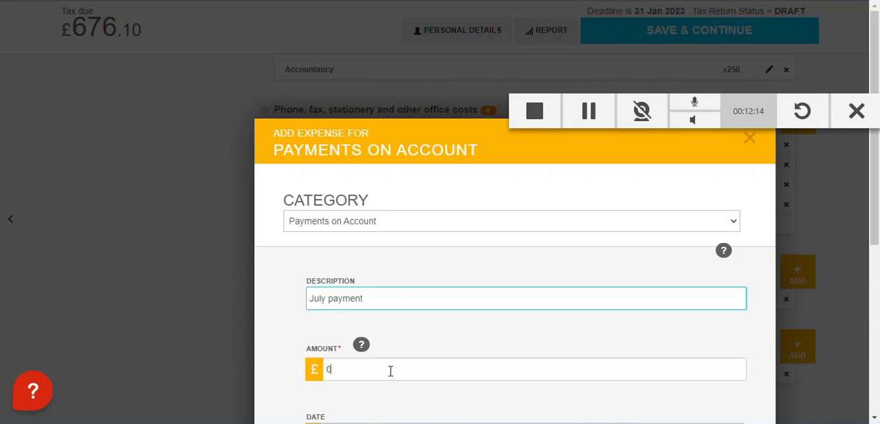
key("Tab")
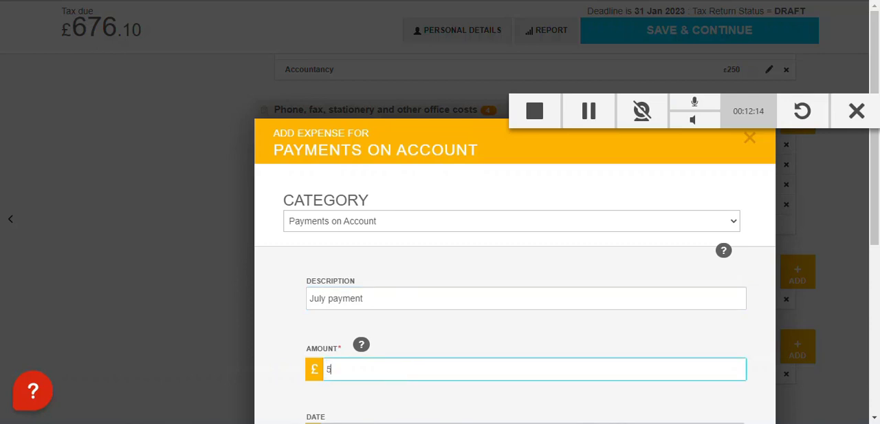
scroll(564, 308, "down", 5)
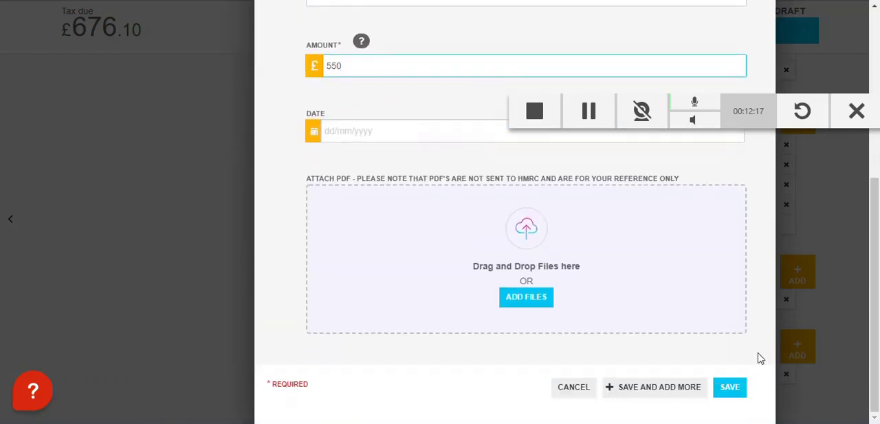
left_click(743, 387)
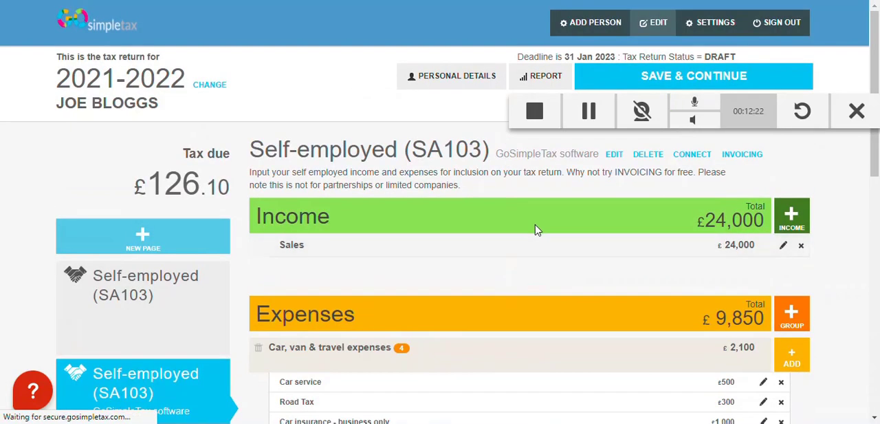
Open the tax return's report and check the payments on account and the balance of tax for 2021-2022
left_click(548, 77)
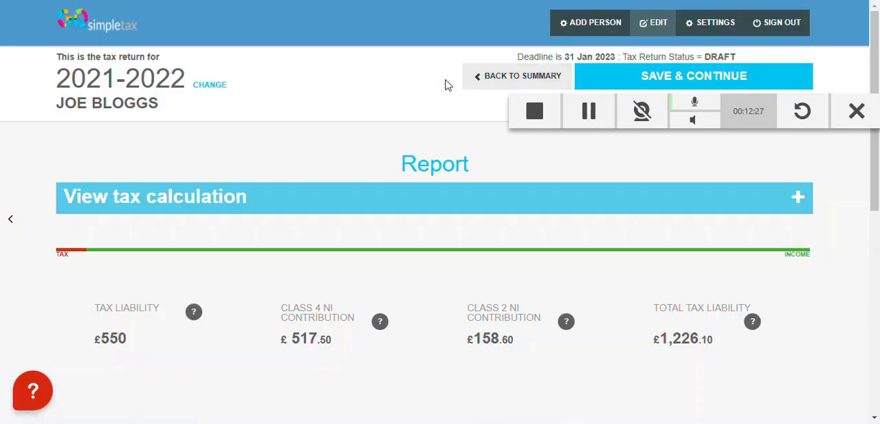
scroll(434, 86, "down", 3)
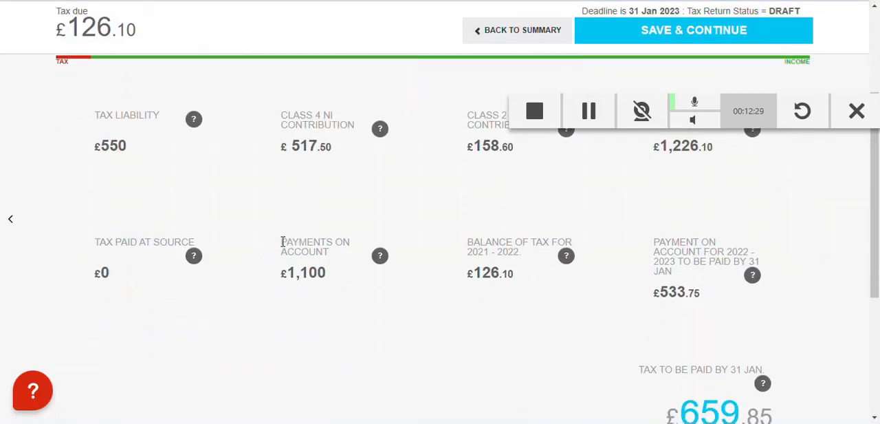
left_click_drag(282, 242, 328, 253)
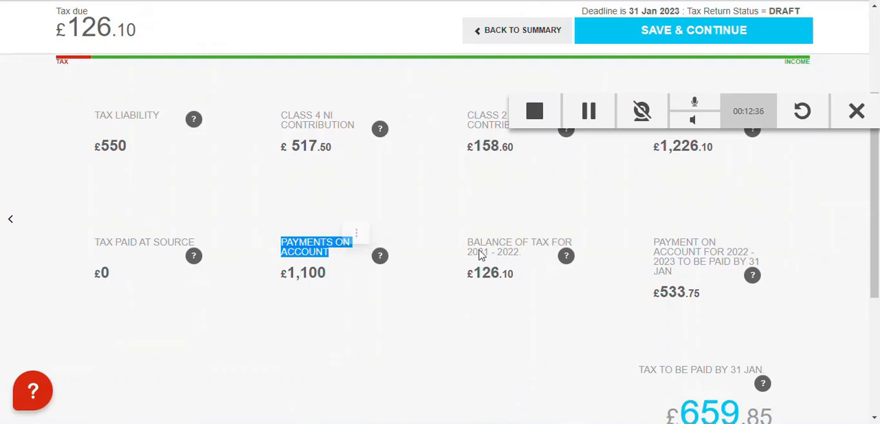
left_click(576, 209)
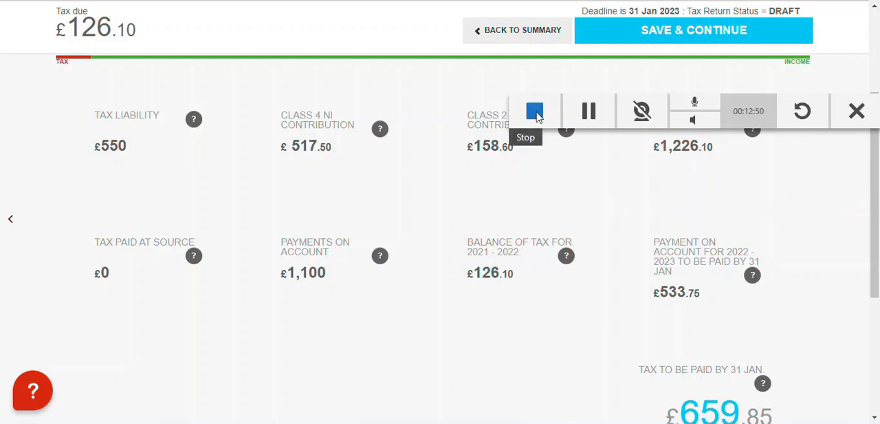
left_click(532, 111)
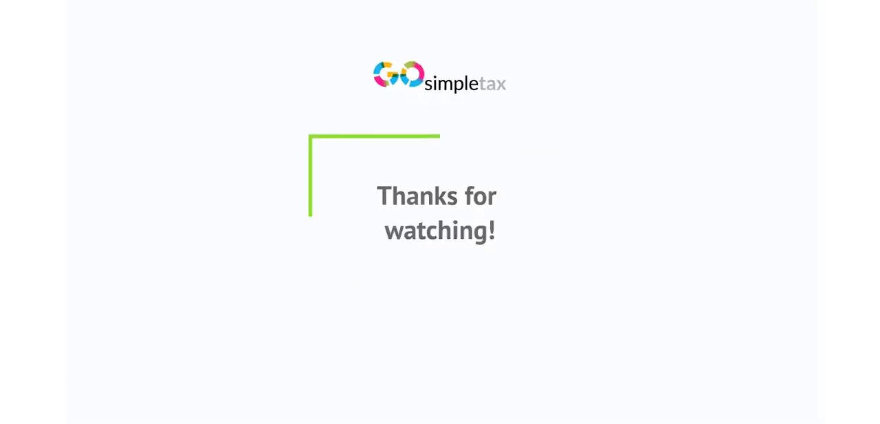